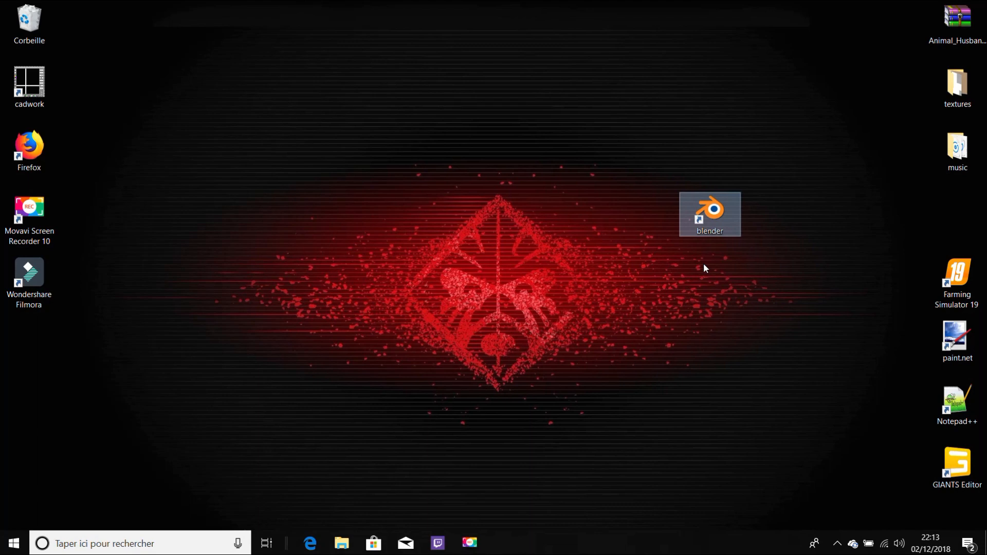
# Step: Launch Blender from its desktop shortcut and dismiss the splash screen
pyautogui.click(40, 84)
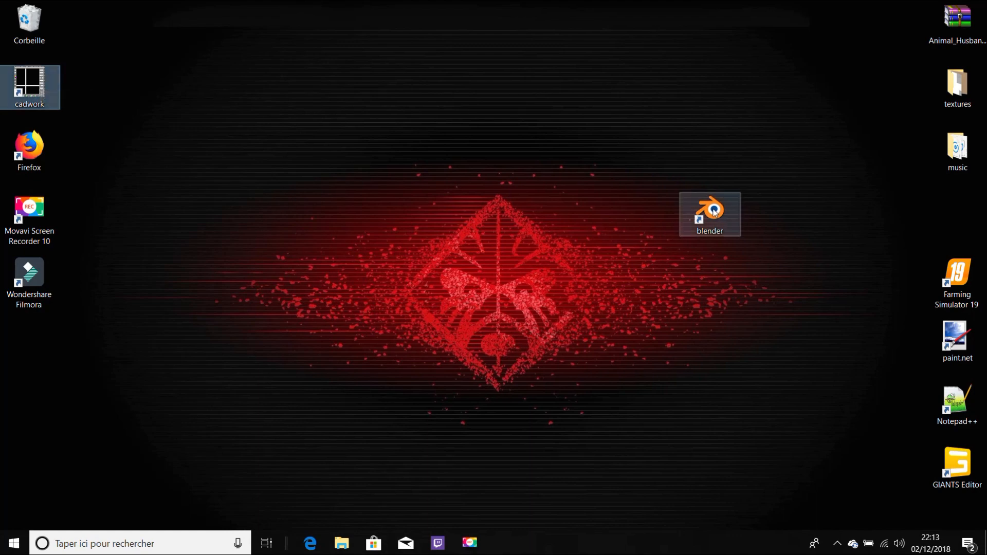
pyautogui.moveTo(714, 212); pyautogui.dragTo(465, 260)
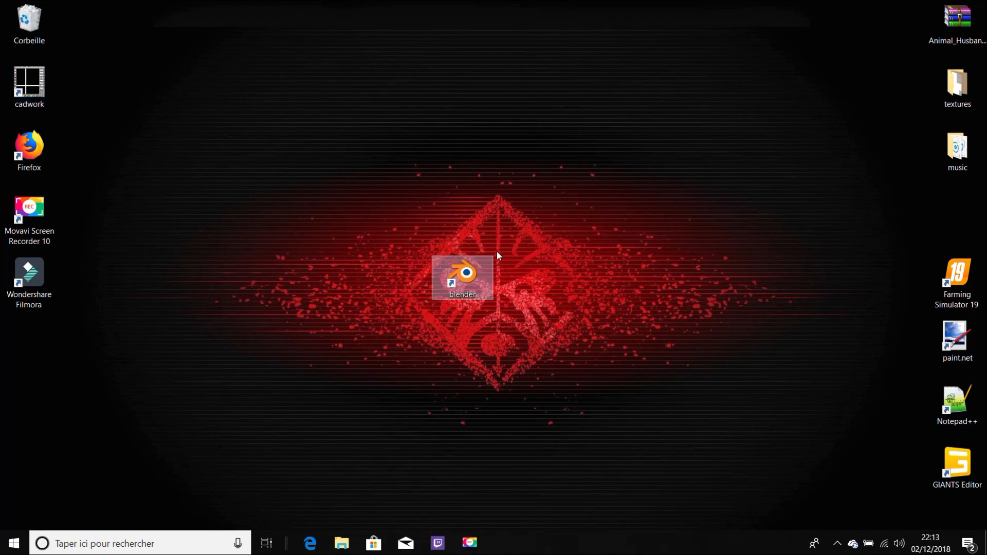
pyautogui.doubleClick(468, 285)
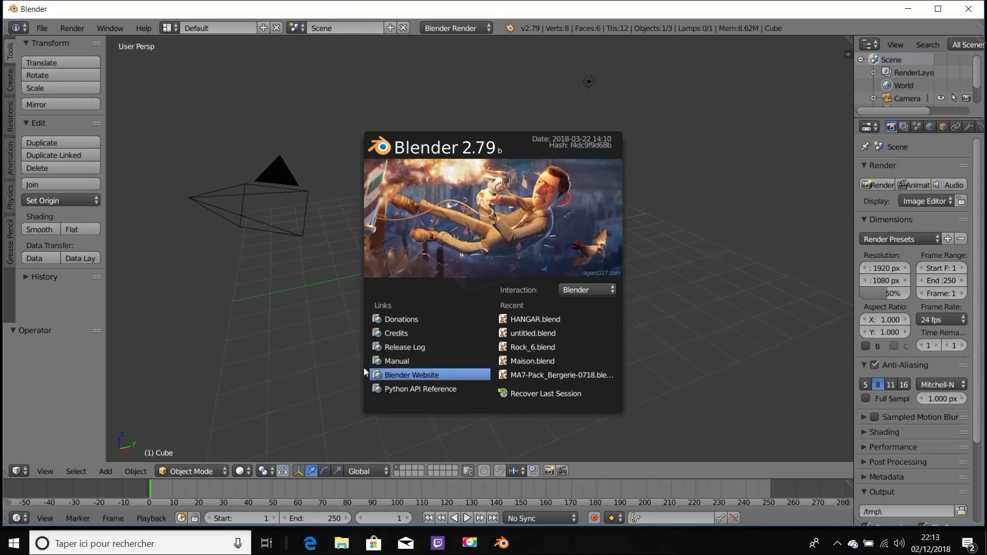
pyautogui.click(194, 101)
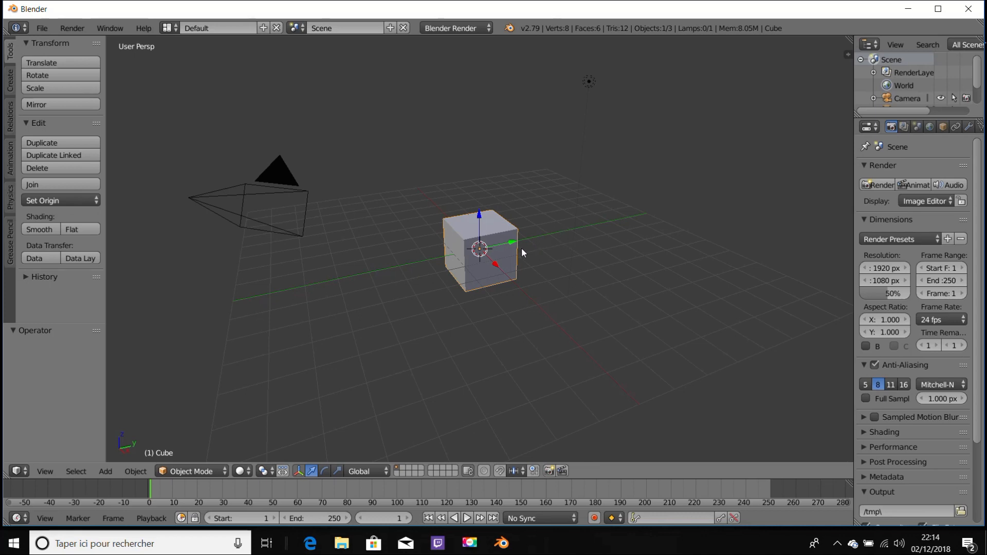
# Step: Examine the default cube from several angles and distances
pyautogui.scroll(8, 476, 263)
pyautogui.scroll(-8, 476, 263)
pyautogui.scroll(3, 477, 263)
pyautogui.scroll(-3, 454, 245)
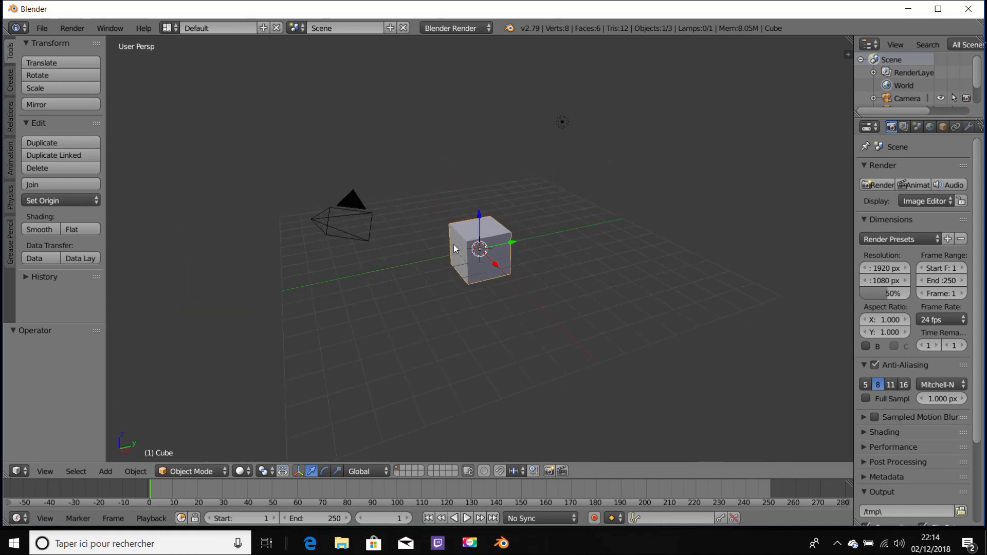
pyautogui.moveTo(453, 245); pyautogui.dragTo(389, 262, button='middle')
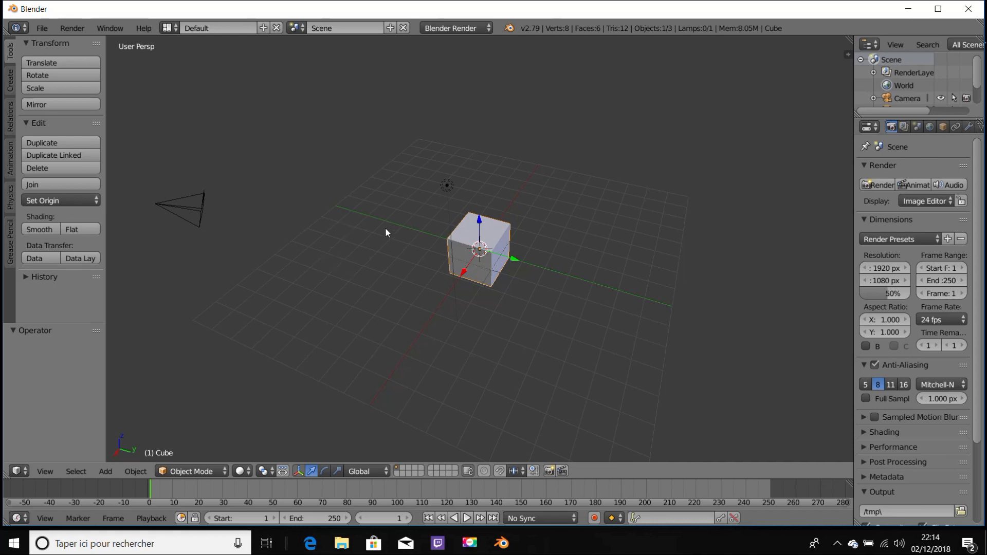
pyautogui.moveTo(349, 263); pyautogui.dragTo(520, 275, button='middle')
pyautogui.scroll(11, 497, 261)
pyautogui.scroll(-8, 497, 260)
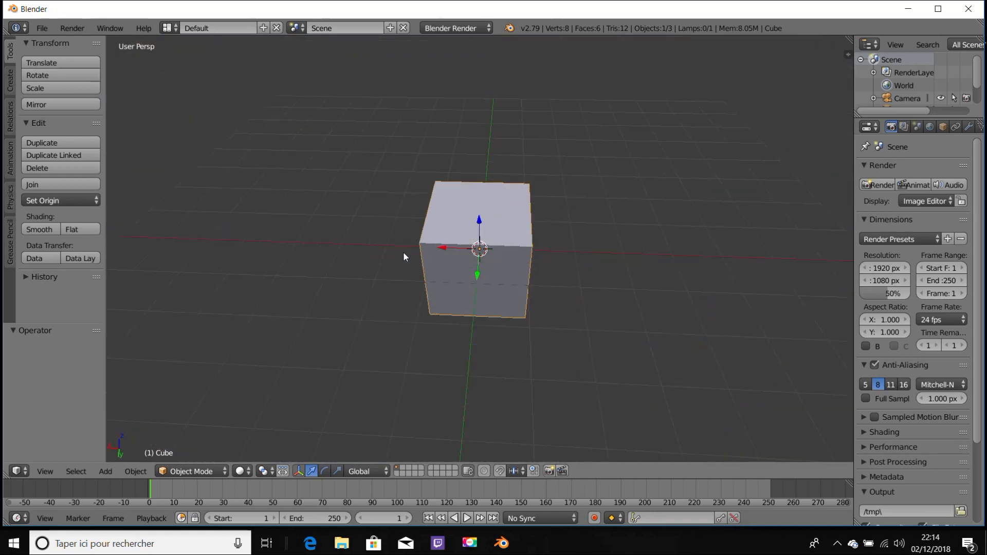
pyautogui.moveTo(403, 252); pyautogui.dragTo(757, 269, button='middle')
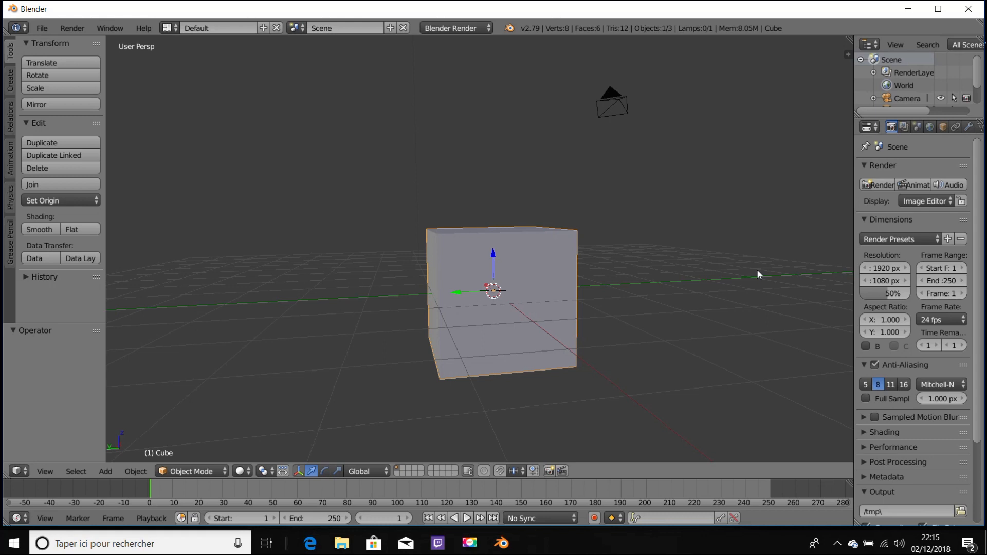
# Step: Toggle the selection of all scene objects off and on, leaving everything selected
pyautogui.press('a')
pyautogui.moveTo(546, 220); pyautogui.dragTo(514, 236, button='middle')
pyautogui.press('a')
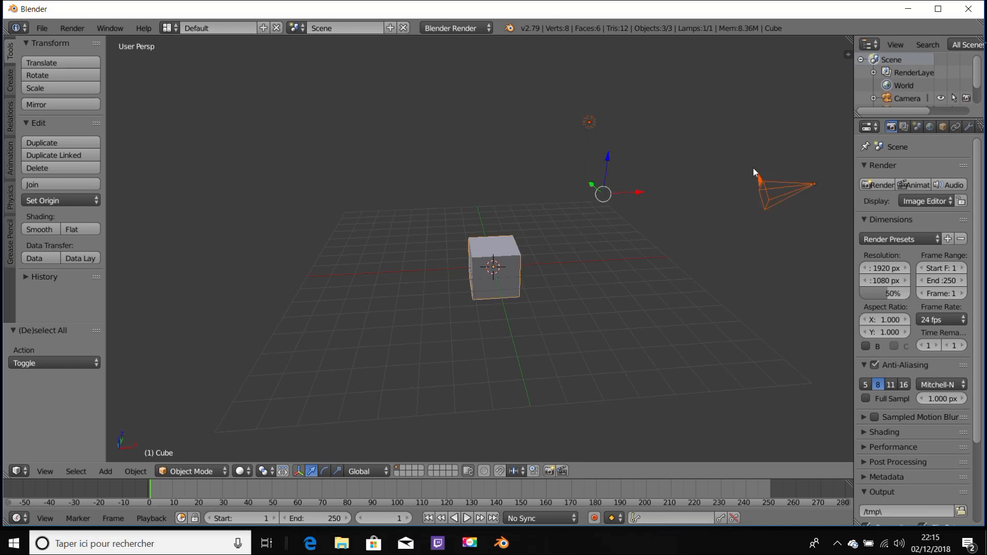
pyautogui.press('a')
pyautogui.press('a')
pyautogui.scroll(-3, 524, 227)
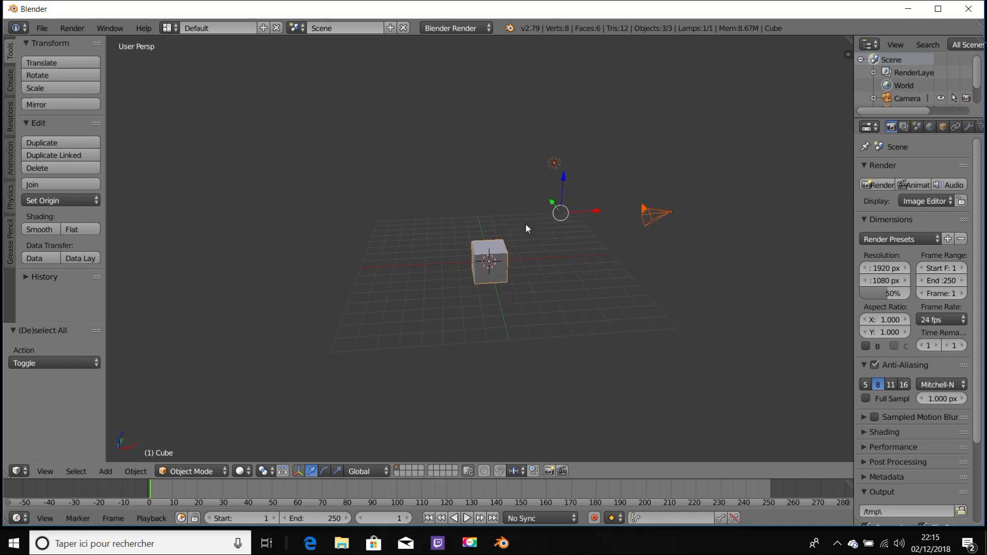
# Step: Select the cube, camera and lamp individually, and build up a combined selection of all three
pyautogui.rightClick(489, 251)
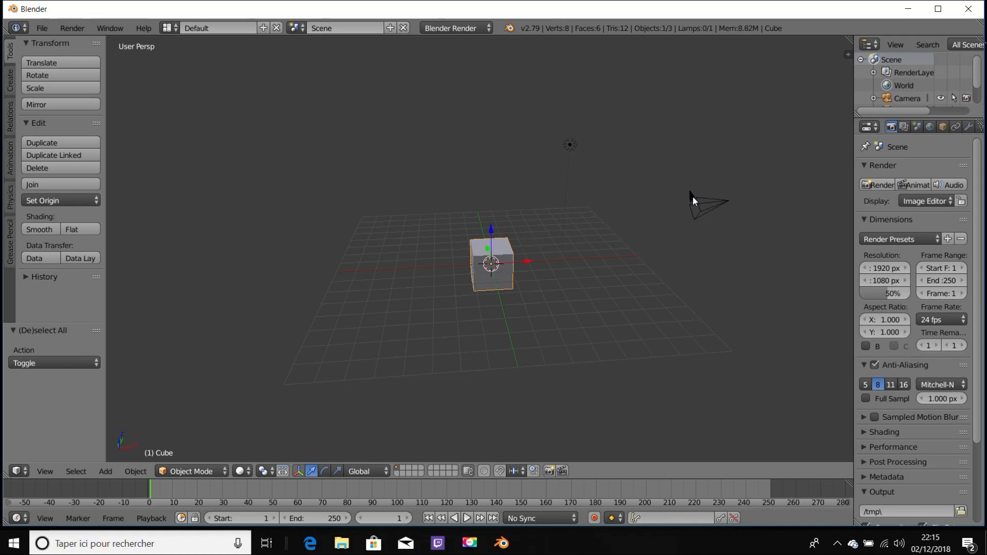
pyautogui.rightClick(692, 198)
pyautogui.rightClick(570, 145)
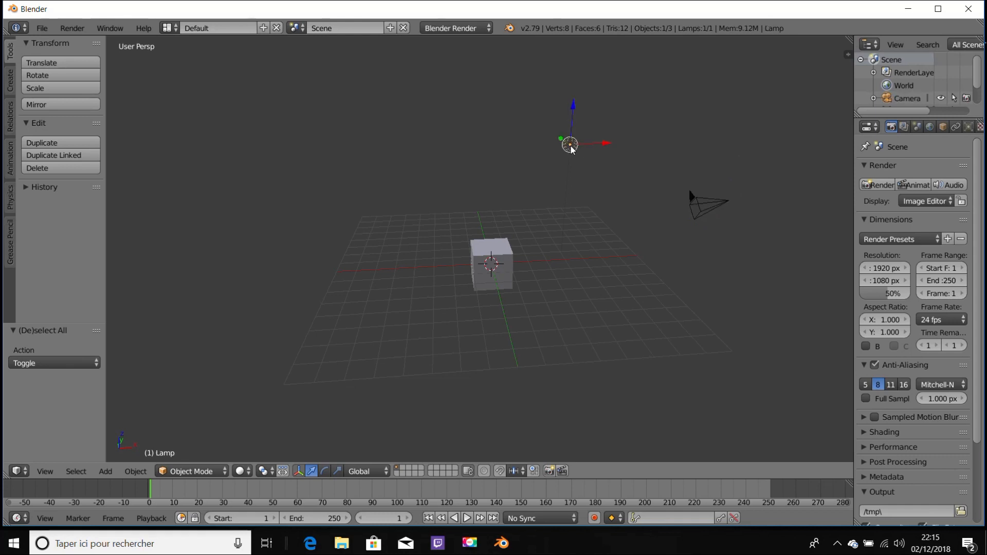
pyautogui.keyDown('shift'); pyautogui.rightClick(496, 254); pyautogui.keyUp('shift')
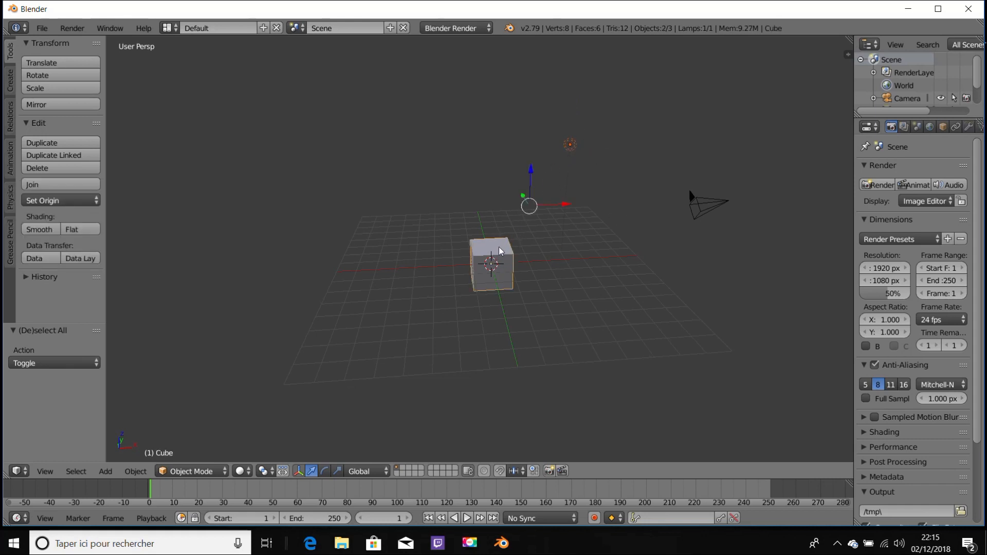
pyautogui.keyDown('shift'); pyautogui.rightClick(498, 253); pyautogui.keyUp('shift')
pyautogui.keyDown('shift'); pyautogui.rightClick(691, 199); pyautogui.keyUp('shift')
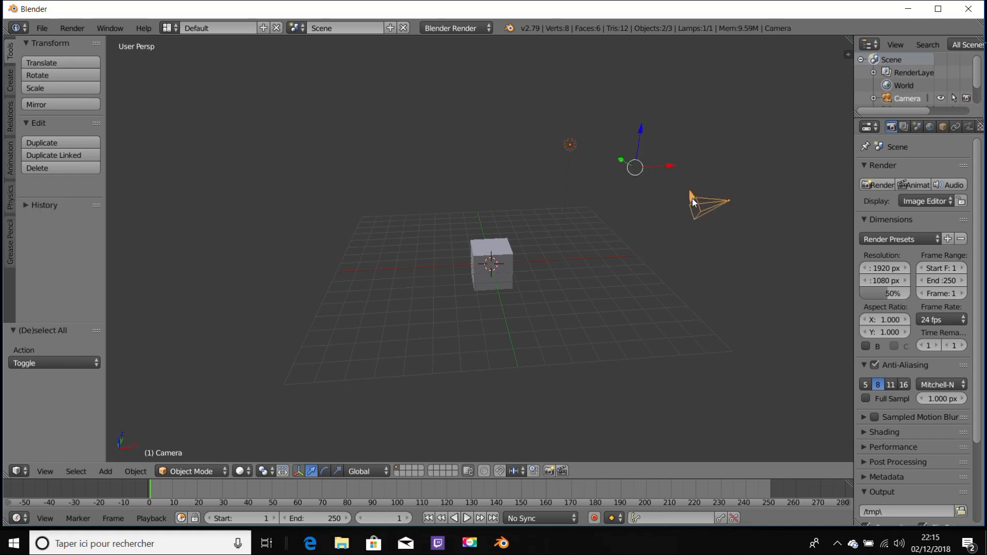
pyautogui.keyDown('shift'); pyautogui.rightClick(498, 253); pyautogui.keyUp('shift')
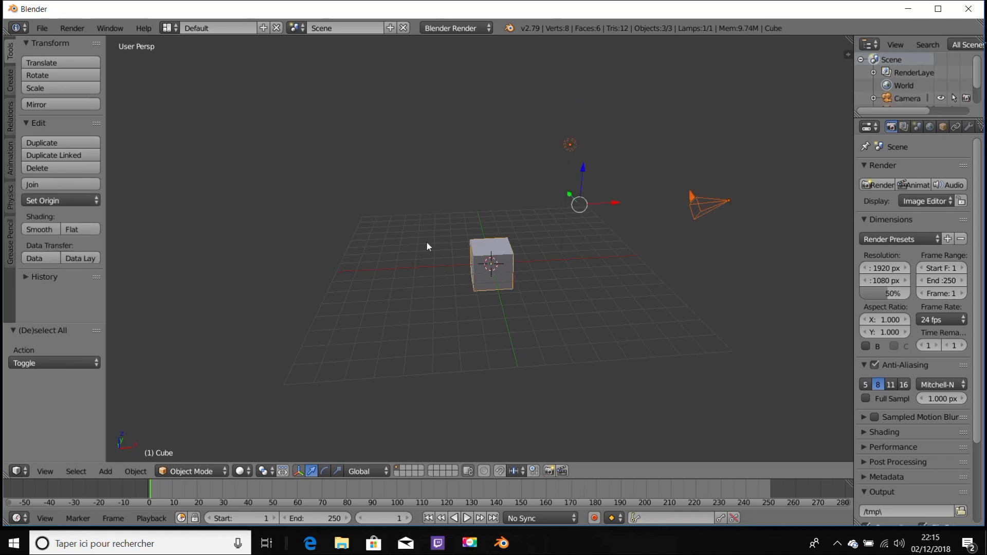
# Step: Select all objects in the scene and delete them
pyautogui.press('a')
pyautogui.press('a')
pyautogui.press('x')
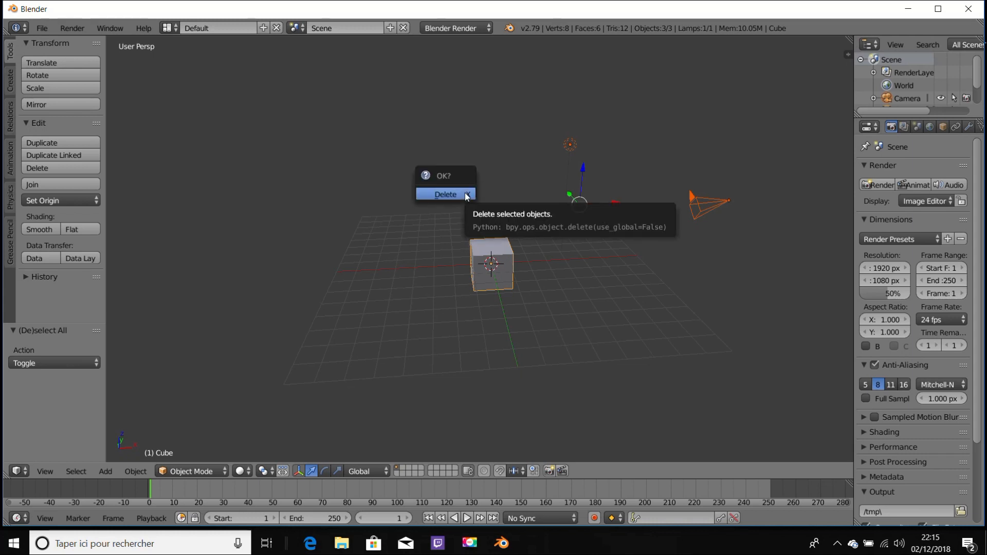
pyautogui.click(463, 193)
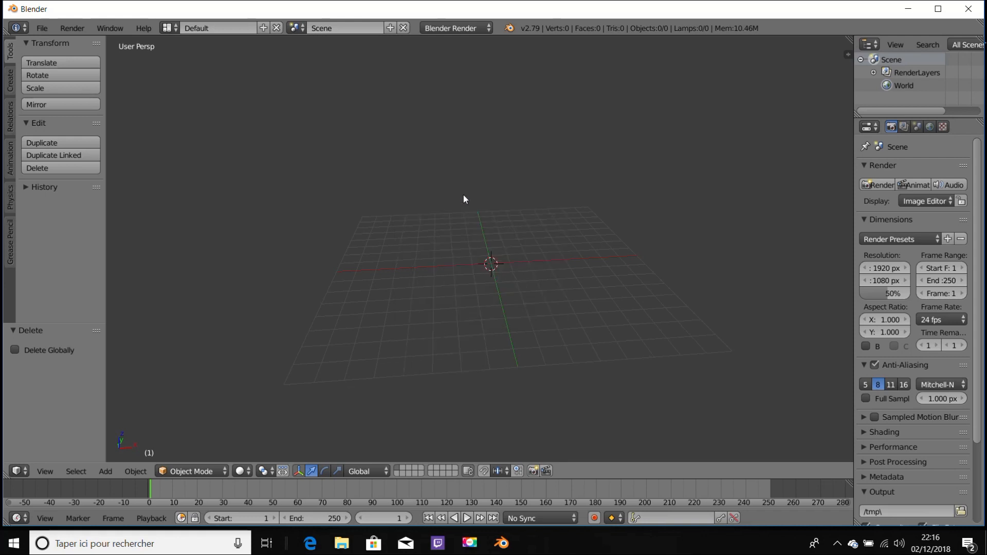
# Step: Add a cube mesh to the empty scene
pyautogui.hotkey('shift', 'a')
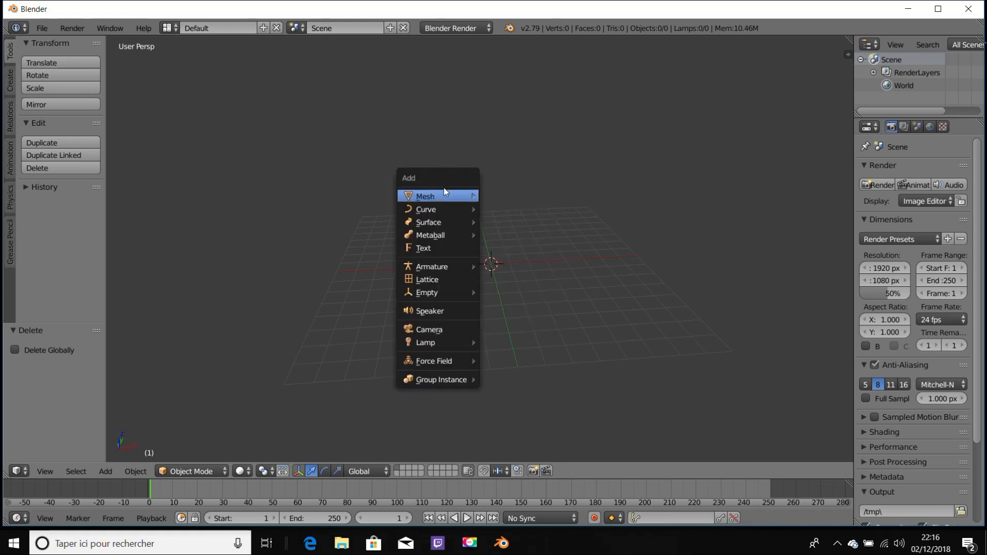
pyautogui.moveTo(445, 194)
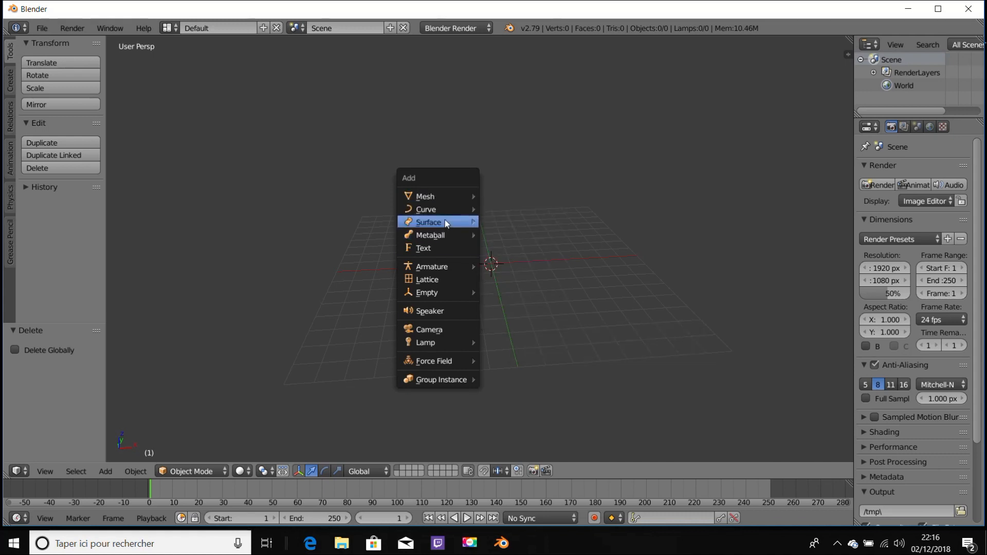
pyautogui.moveTo(449, 238)
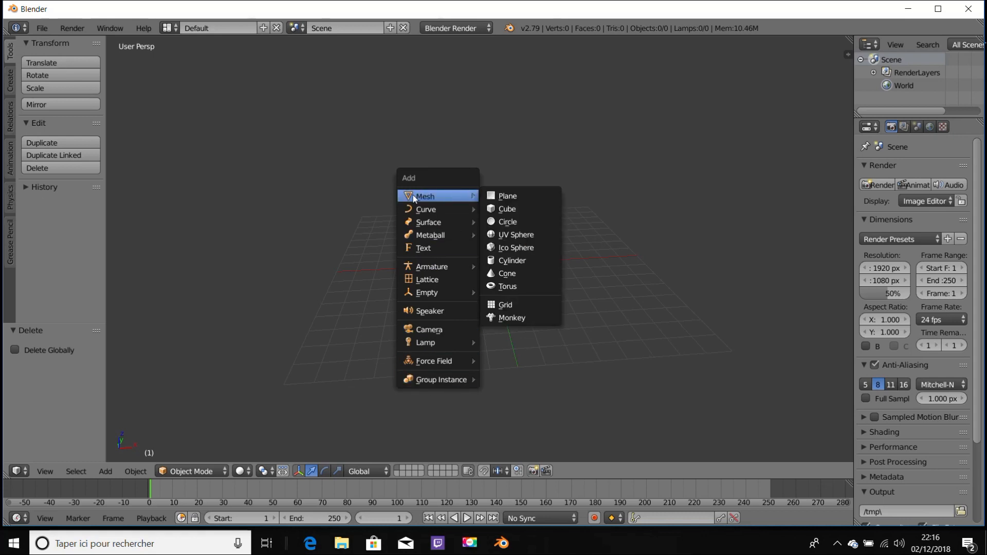
pyautogui.click(514, 208)
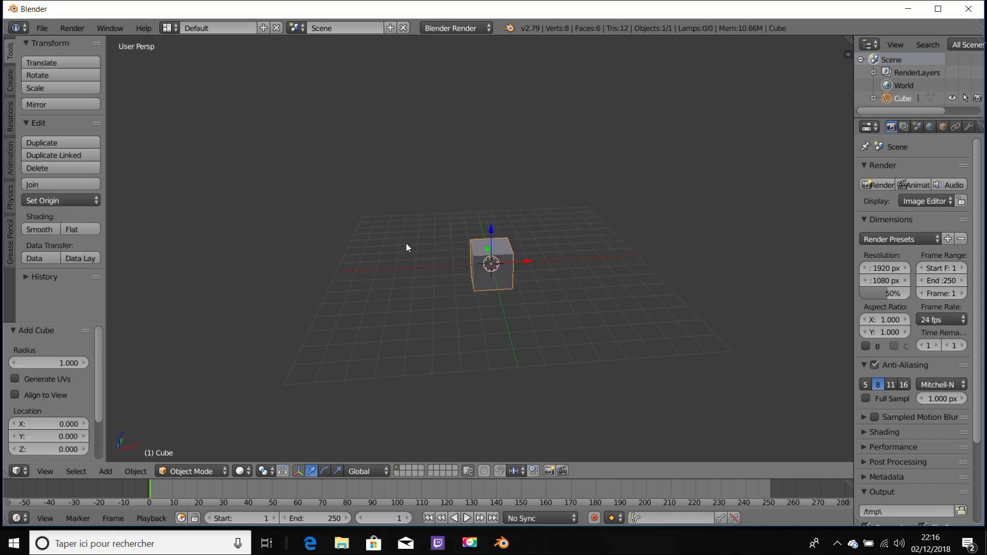
# Step: Examine the new cube from several sides
pyautogui.moveTo(407, 245); pyautogui.dragTo(452, 267, button='middle')
pyautogui.scroll(3, 453, 266)
pyautogui.moveTo(372, 270); pyautogui.dragTo(455, 294, button='middle')
pyautogui.moveTo(456, 261); pyautogui.dragTo(476, 381, button='middle')
pyautogui.scroll(-5, 476, 381)
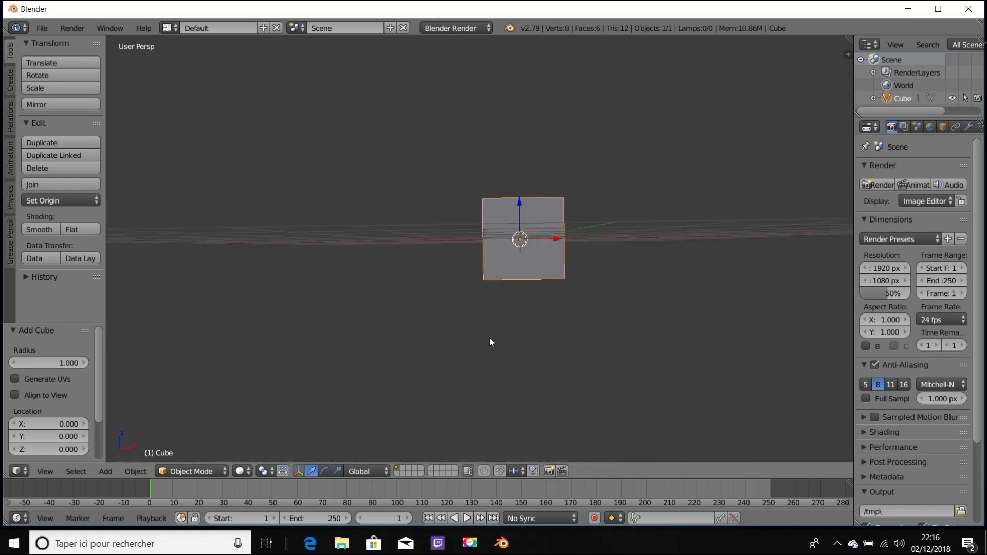
pyautogui.moveTo(489, 342); pyautogui.dragTo(476, 260, button='middle')
pyautogui.scroll(4, 477, 256)
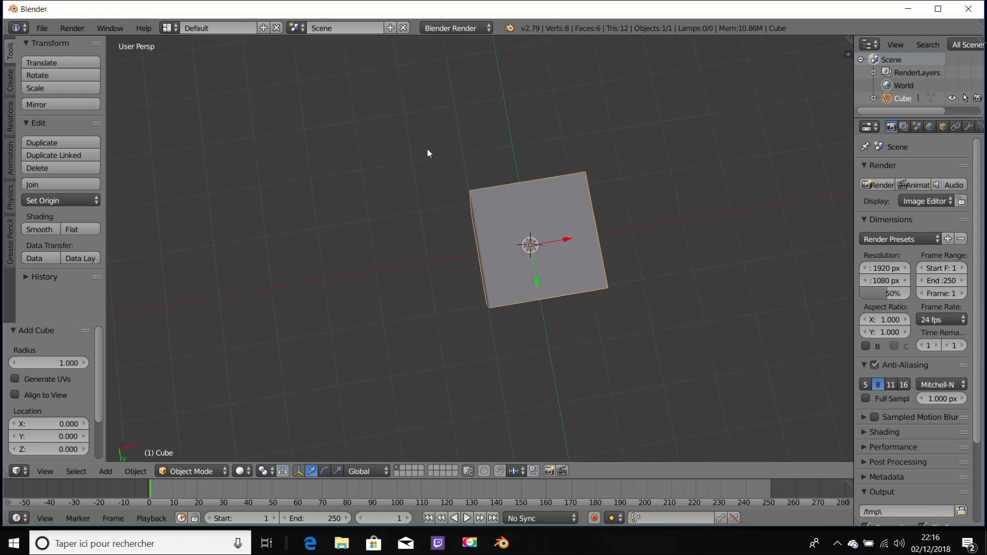
pyautogui.moveTo(427, 148); pyautogui.dragTo(309, 292, button='middle')
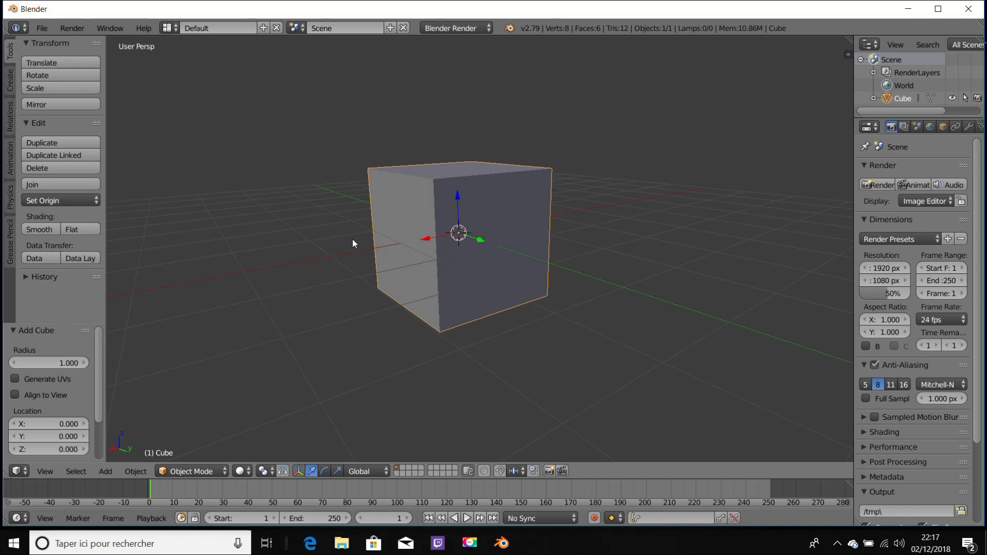
# Step: Switch the cube from Object Mode to Edit Mode
pyautogui.press('Tab')
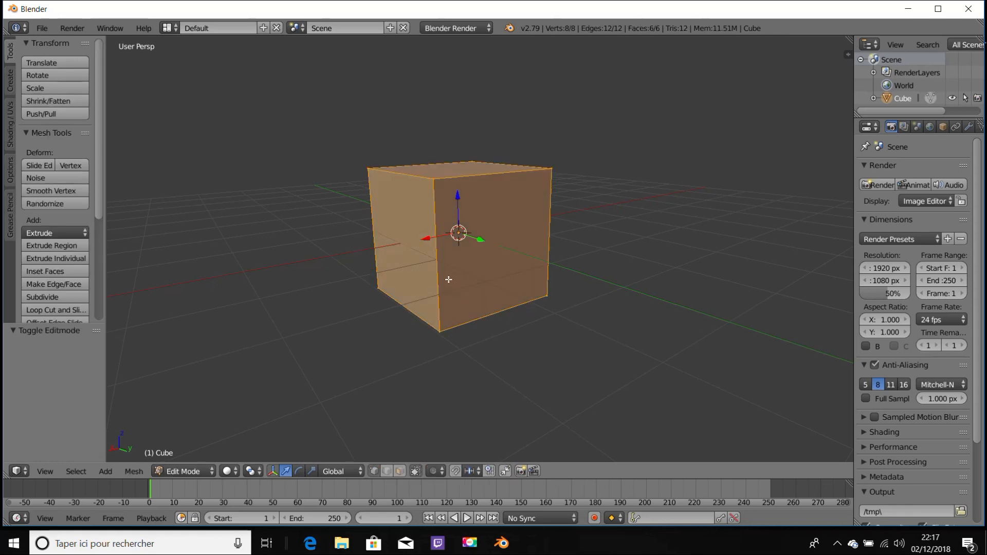
pyautogui.press('Tab')
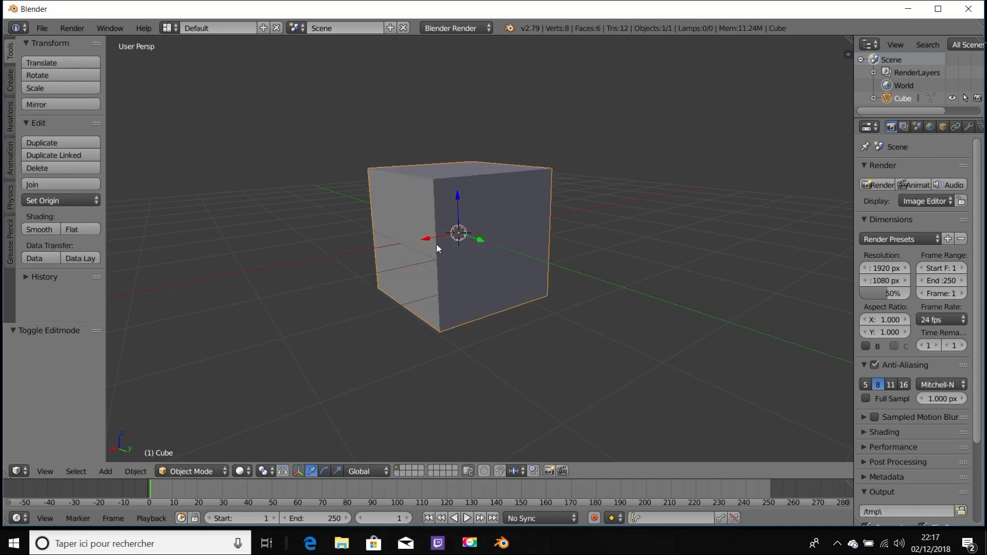
pyautogui.click(180, 474)
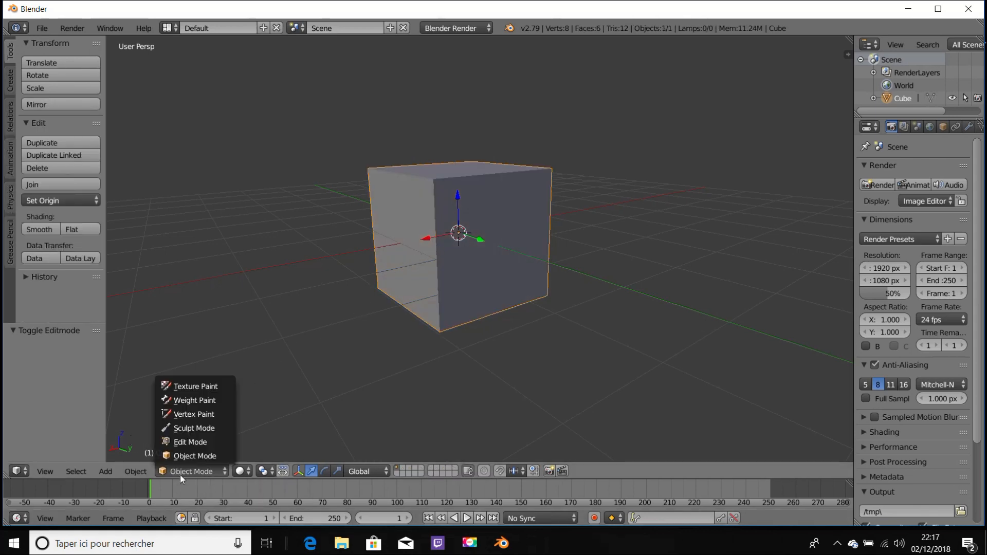
pyautogui.click(190, 442)
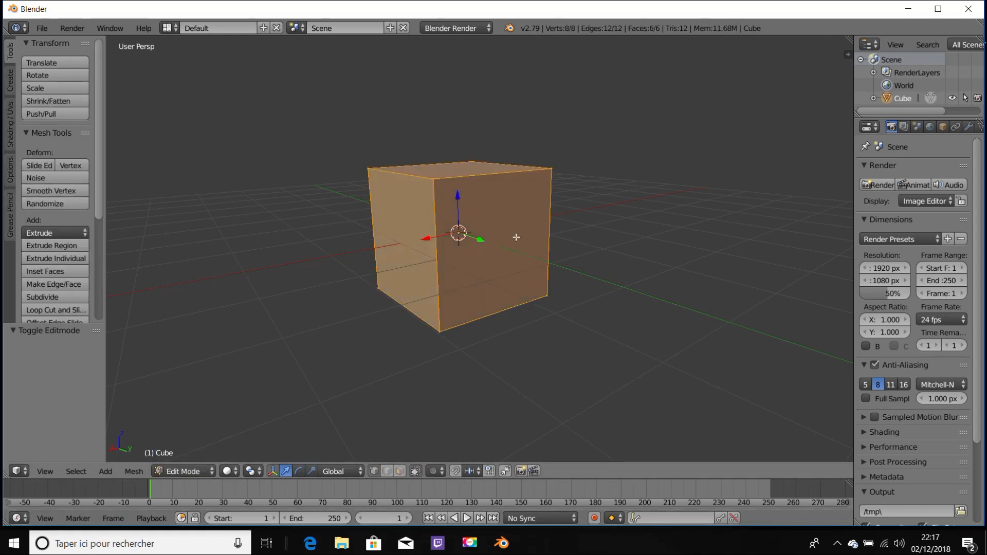
pyautogui.moveTo(420, 244); pyautogui.dragTo(418, 271, button='middle')
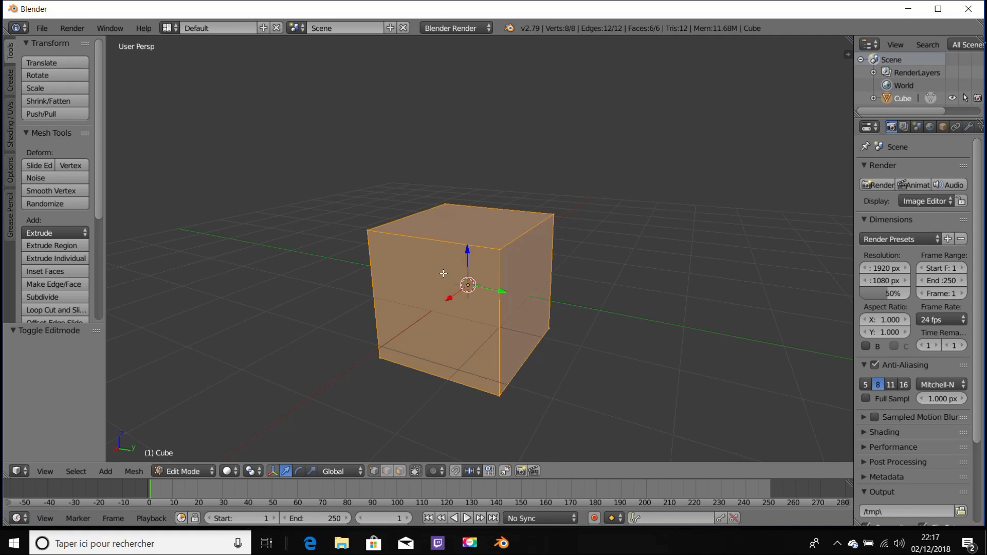
pyautogui.press('g')
pyautogui.rightClick(490, 224)
pyautogui.press('g')
pyautogui.rightClick(516, 265)
# Step: Select the corner vertices of the cube's top face one after another
pyautogui.rightClick(494, 257)
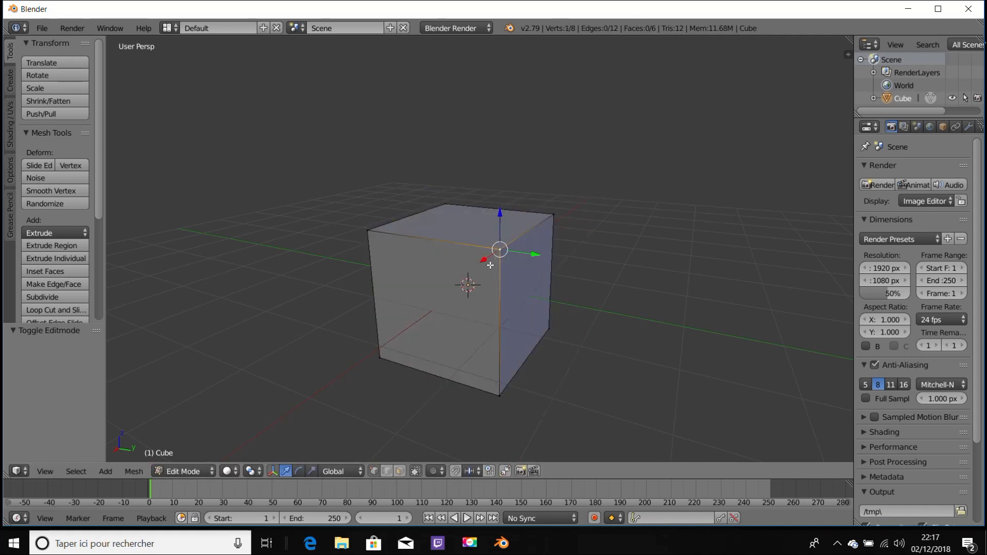
pyautogui.rightClick(368, 230)
pyautogui.rightClick(446, 207)
pyautogui.rightClick(535, 226)
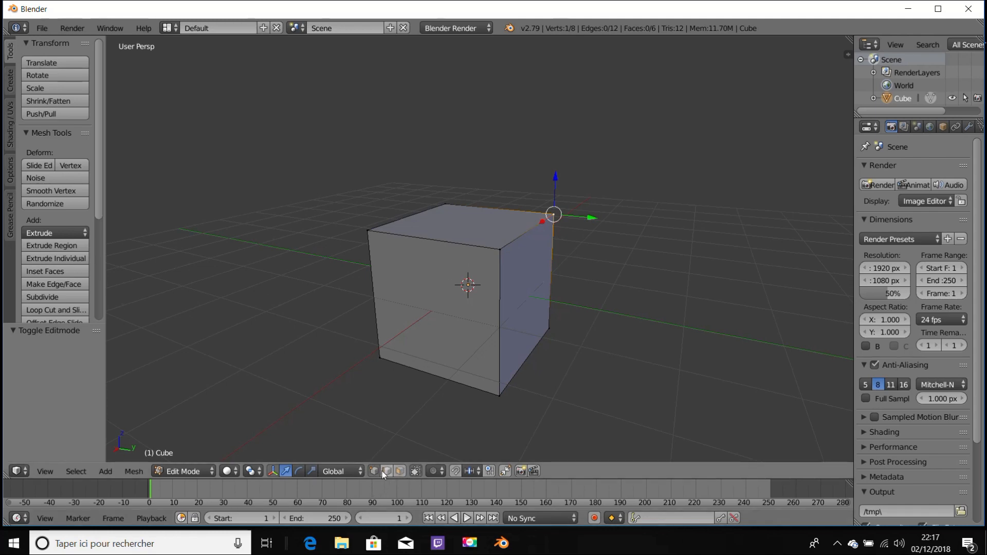
pyautogui.scroll(3, 532, 309)
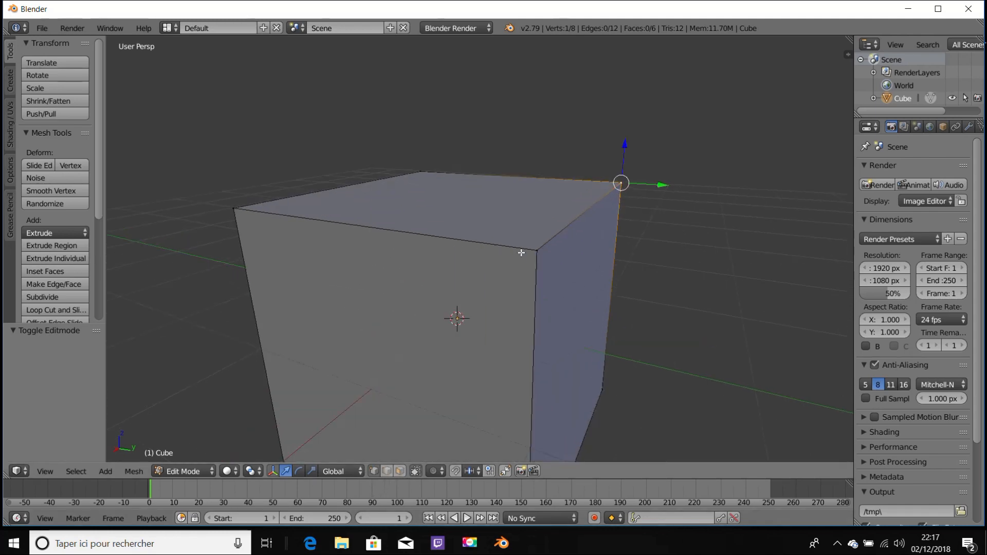
pyautogui.rightClick(237, 211)
pyautogui.rightClick(417, 170)
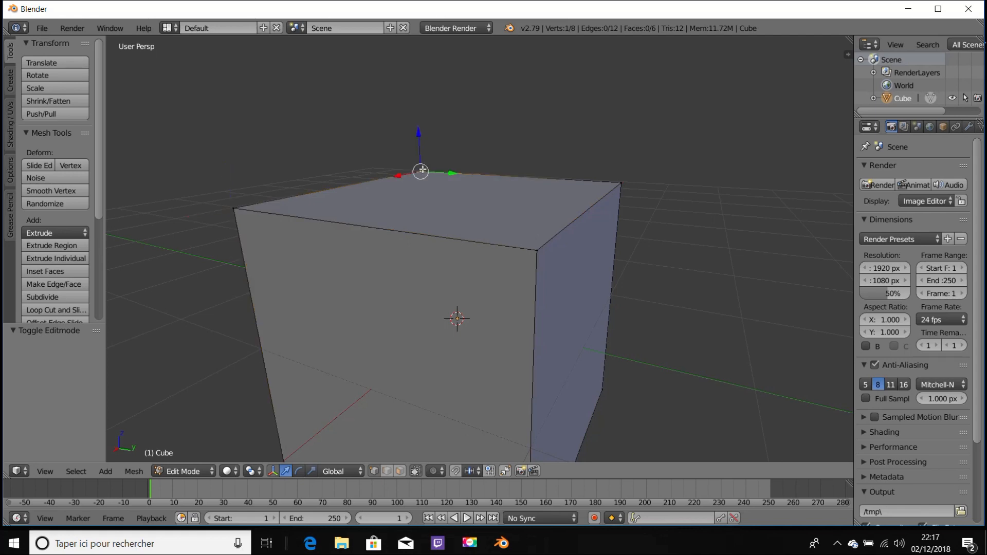
pyautogui.rightClick(613, 178)
# Step: Select the nearest top corner vertex of the cube and move it up along the Z axis by about 0.125
pyautogui.rightClick(535, 244)
pyautogui.moveTo(535, 243); pyautogui.dragTo(431, 254, button='middle')
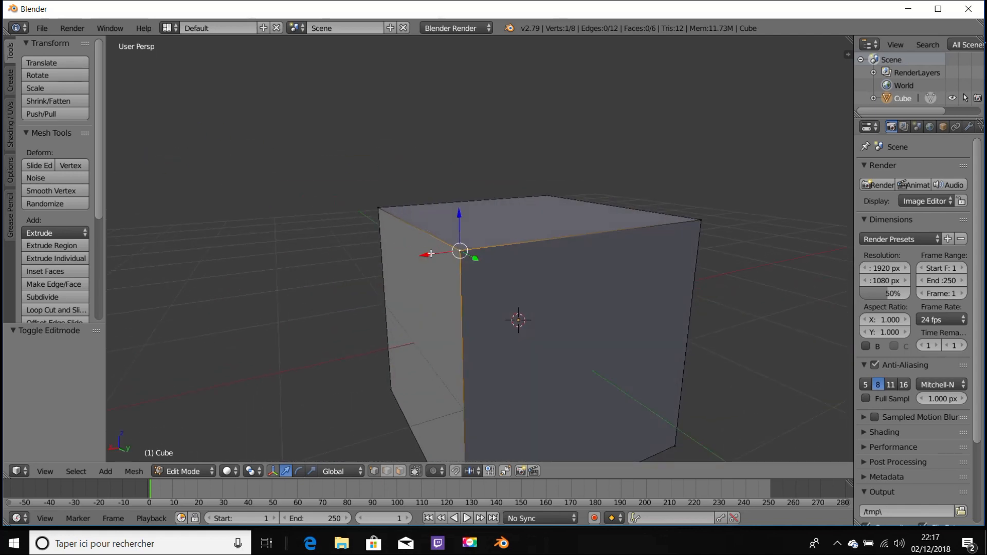
pyautogui.click(454, 232)
pyautogui.moveTo(460, 221)
pyautogui.mouseDown()
pyautogui.moveTo(472, 119)
pyautogui.moveTo(465, 322)
pyautogui.moveTo(452, 185)
pyautogui.moveTo(458, 219)
pyautogui.mouseUp()
pyautogui.scroll(-2, 495, 177)
pyautogui.moveTo(496, 176); pyautogui.dragTo(408, 223, button='middle')
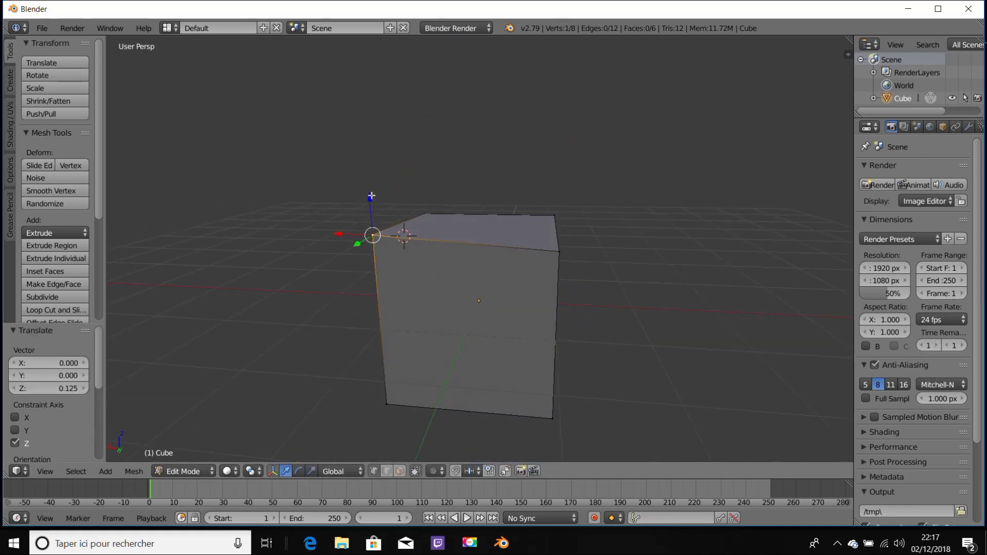
# Step: Try moving the selected top corner vertex of the cube along the axes, and undo the moves
pyautogui.moveTo(372, 196); pyautogui.dragTo(388, 247)
pyautogui.moveTo(388, 247); pyautogui.dragTo(432, 265, button='middle')
pyautogui.moveTo(429, 301); pyautogui.dragTo(581, 372)
pyautogui.hotkey('ctrl', 'z')
pyautogui.hotkey('ctrl', 'z')
pyautogui.hotkey('ctrl', 'z')
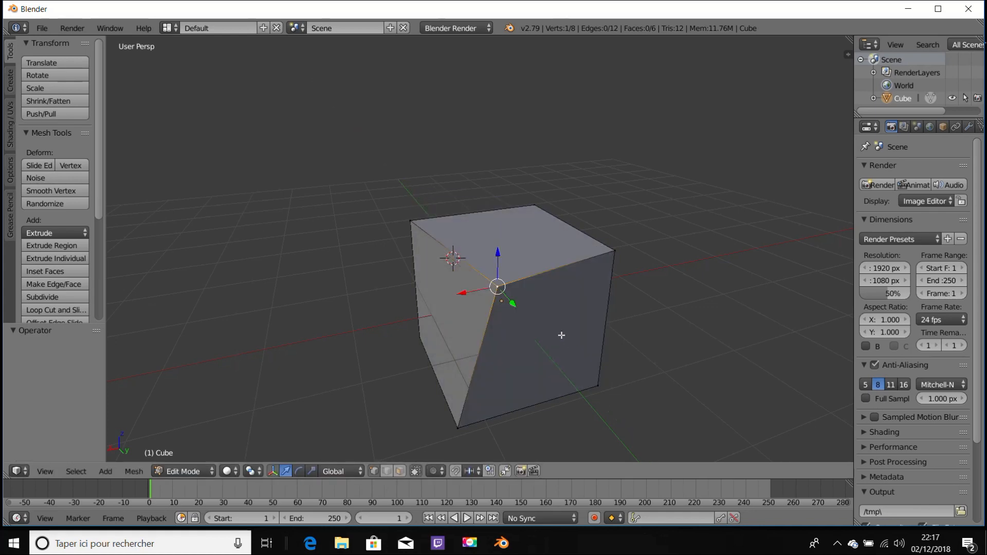
pyautogui.hotkey('ctrl', 'z')
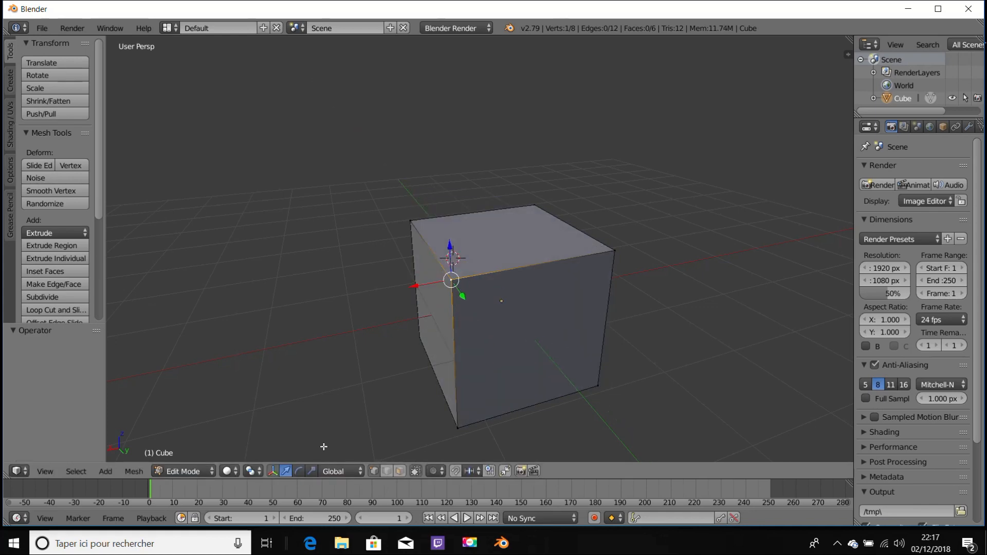
# Step: Rotate the selected corner vertex about 320° around the X axis and scale it by about 3.922 along Y
pyautogui.click(298, 472)
pyautogui.click(278, 471)
pyautogui.click(278, 471)
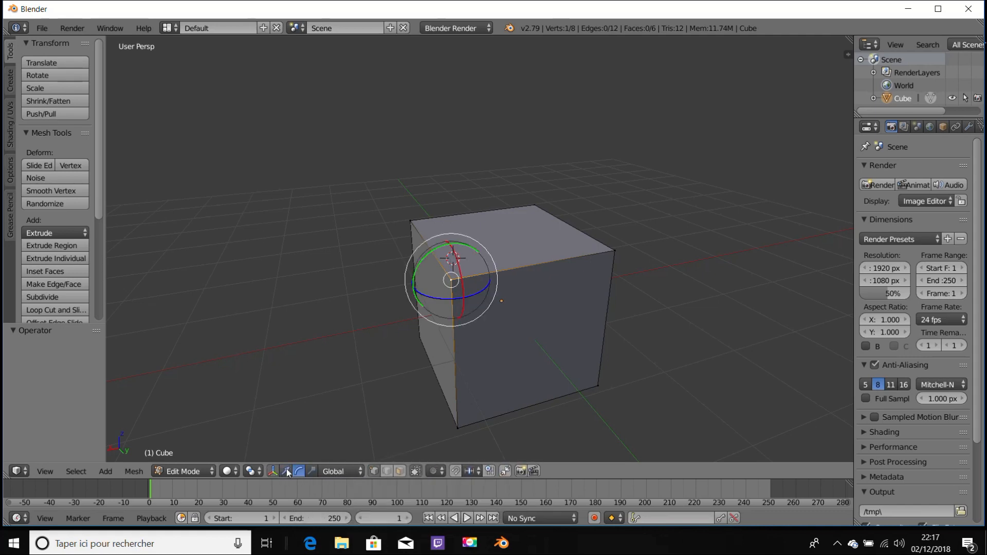
pyautogui.click(287, 471)
pyautogui.click(301, 473)
pyautogui.moveTo(432, 253); pyautogui.dragTo(479, 300)
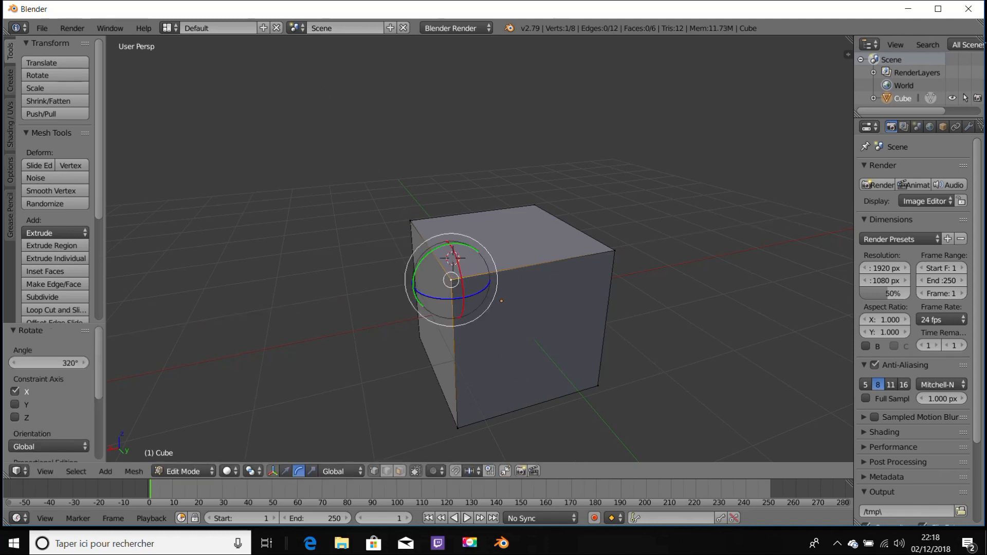
pyautogui.click(312, 472)
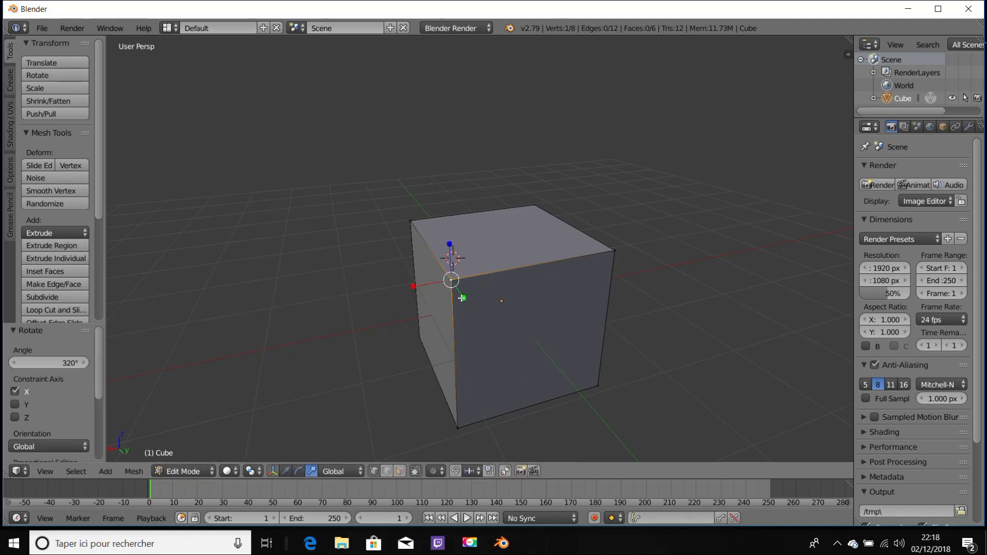
pyautogui.moveTo(461, 299); pyautogui.dragTo(486, 358)
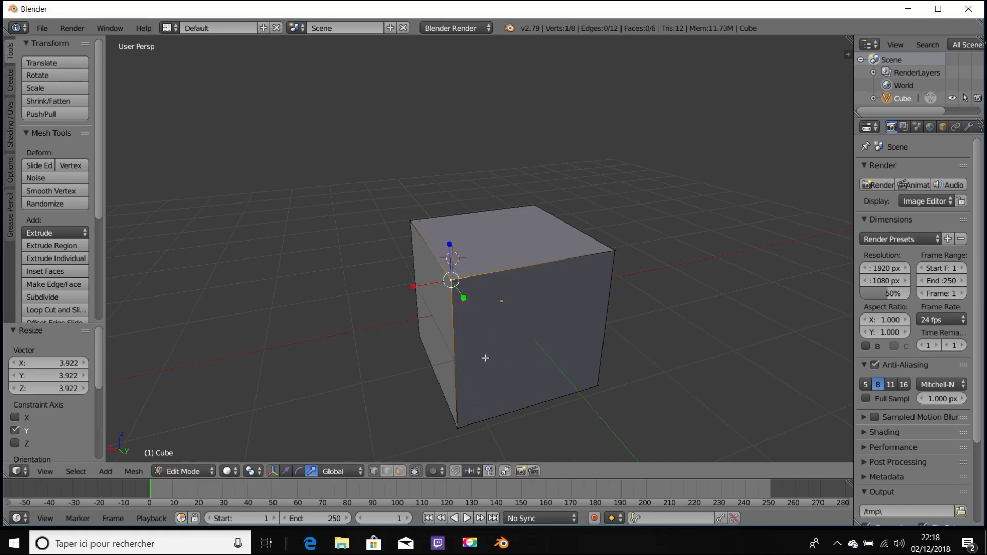
# Step: Switch to edge selection and select the cube's edges one after another, ending with the top edge on the far right
pyautogui.click(387, 471)
pyautogui.rightClick(453, 316)
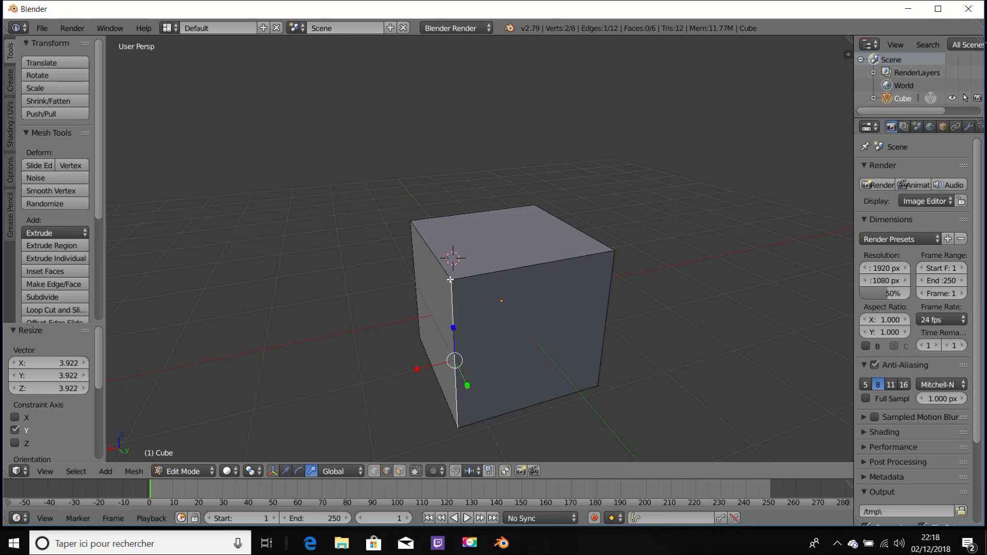
pyautogui.rightClick(489, 270)
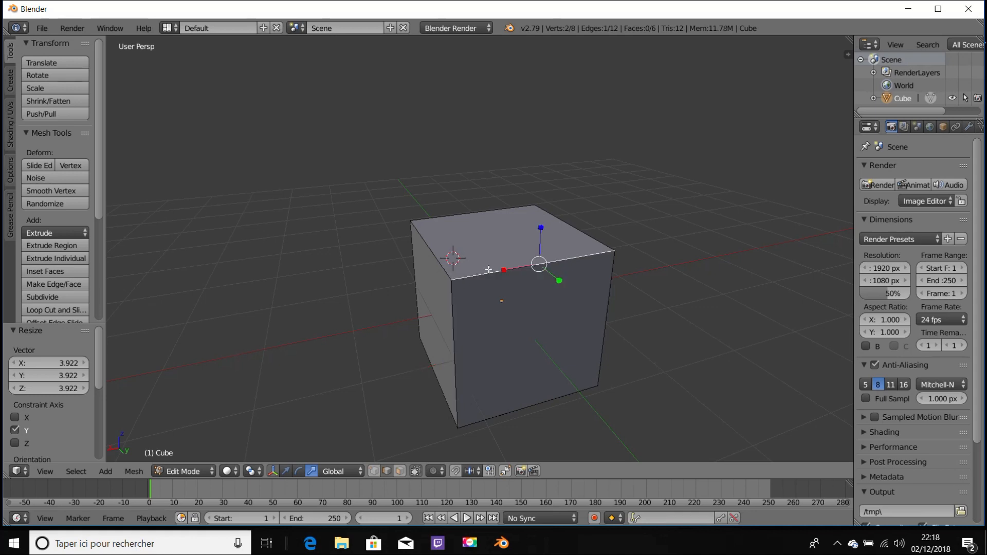
pyautogui.rightClick(443, 261)
pyautogui.rightClick(466, 218)
pyautogui.moveTo(566, 231); pyautogui.dragTo(600, 286, button='right')
pyautogui.press('Escape')
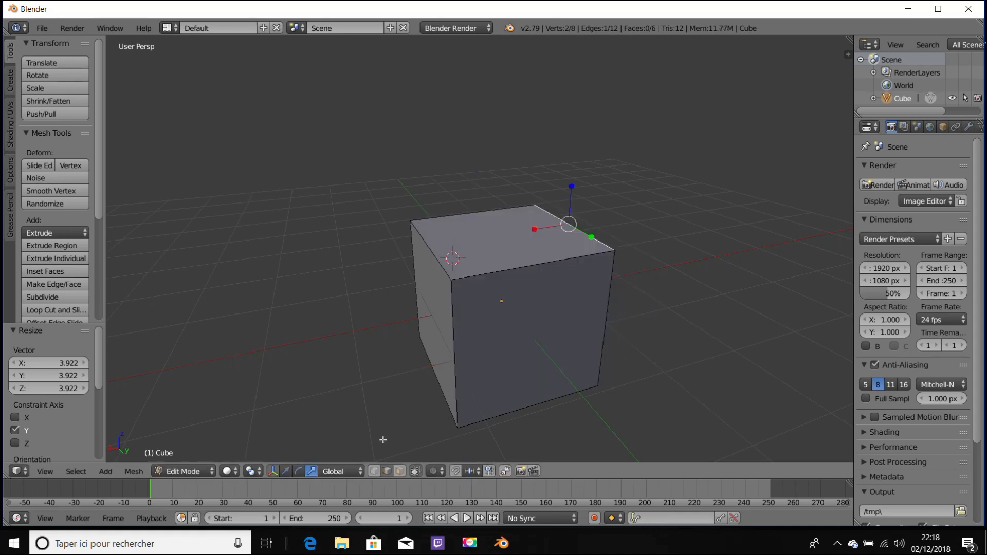
# Step: Try moving the selected top edge along the X, Y and Z axes, and undo the moves and the edge selection
pyautogui.moveTo(573, 202); pyautogui.dragTo(485, 308)
pyautogui.moveTo(500, 258); pyautogui.dragTo(518, 195)
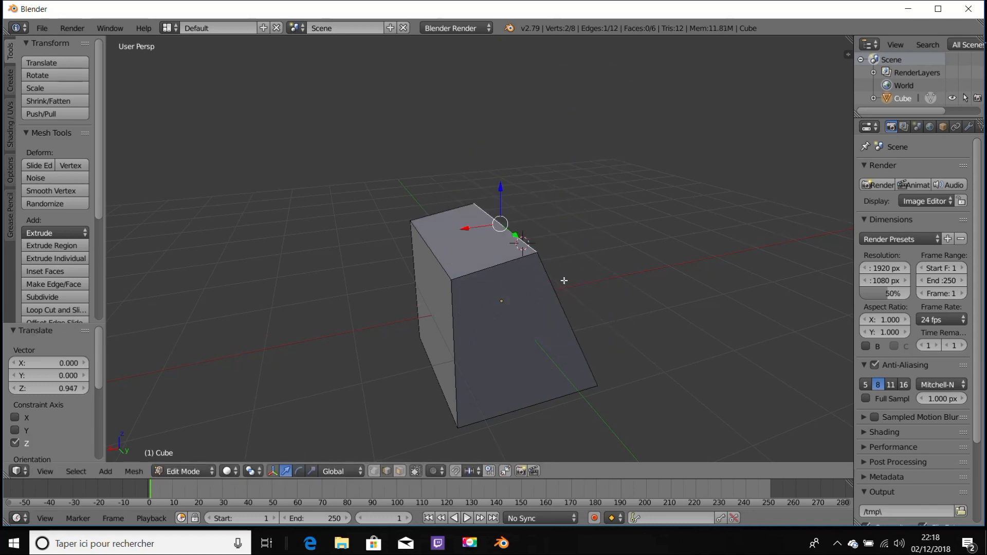
pyautogui.moveTo(516, 236); pyautogui.dragTo(605, 324)
pyautogui.hotkey('ctrl', 'z')
pyautogui.hotkey('ctrl', 'z')
pyautogui.hotkey('ctrl', 'z')
pyautogui.hotkey('ctrl', 'z')
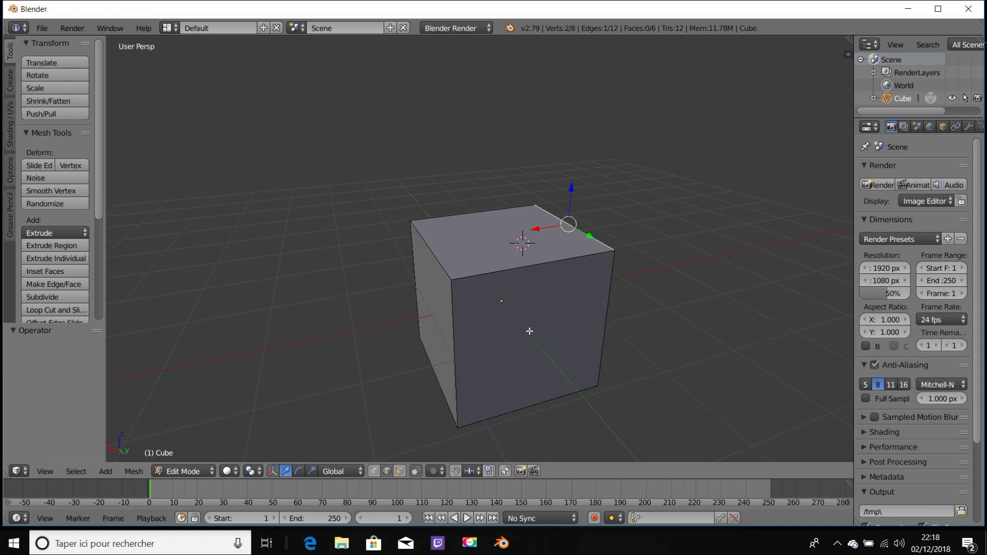
pyautogui.hotkey('ctrl', 'z')
pyautogui.hotkey('ctrl', 'z')
pyautogui.hotkey('ctrl', 'z')
pyautogui.hotkey('ctrl', 'z')
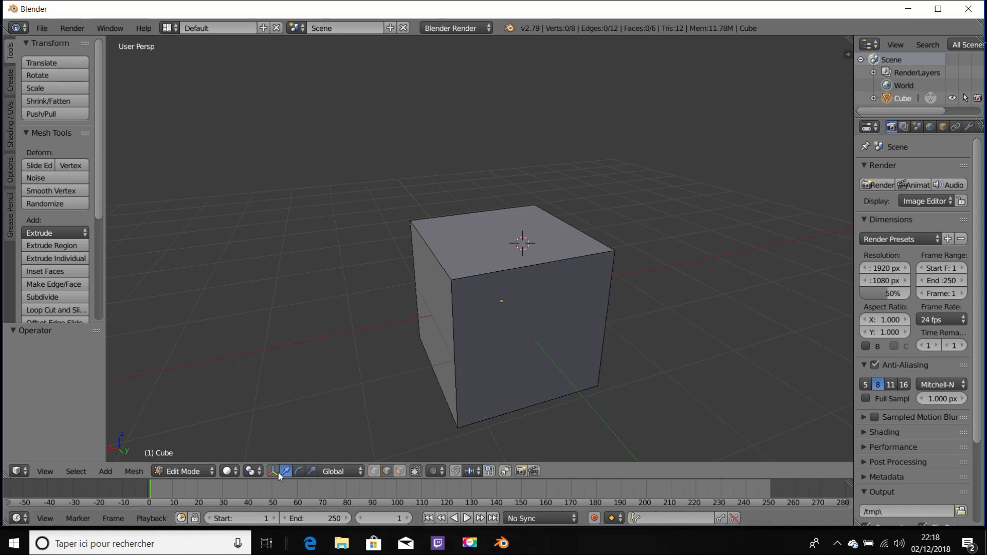
# Step: Select the same top edge again, try rotating it and scaling it along the X axis, and undo both changes
pyautogui.rightClick(568, 225)
pyautogui.click(299, 471)
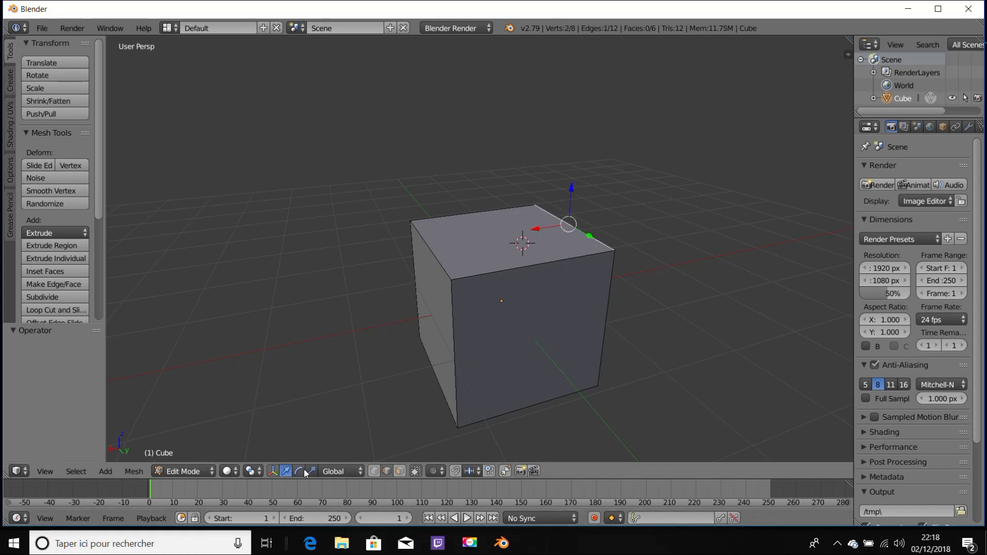
pyautogui.moveTo(587, 203); pyautogui.dragTo(555, 259)
pyautogui.hotkey('ctrl', 'z')
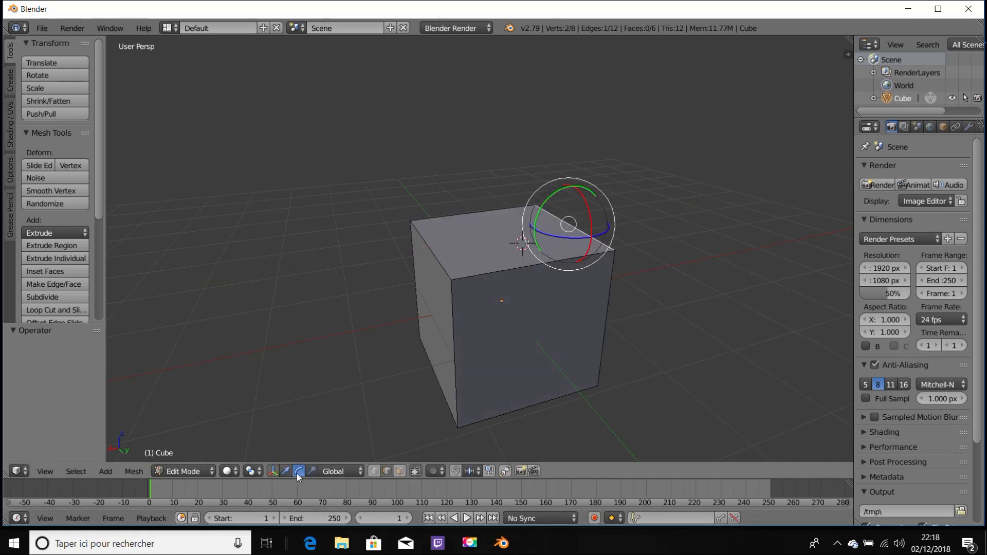
pyautogui.click(312, 471)
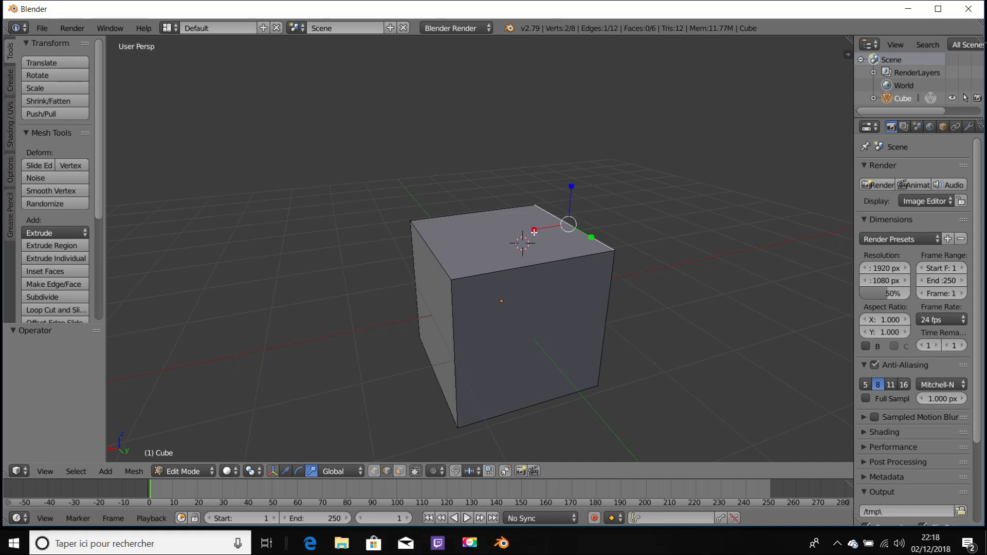
pyautogui.moveTo(534, 232); pyautogui.dragTo(569, 226)
pyautogui.hotkey('ctrl', 'z')
# Step: Switch to face selection, select the cube's side faces and the top face in turn, and set the manipulator to translate
pyautogui.click(399, 472)
pyautogui.rightClick(415, 337)
pyautogui.rightClick(527, 313)
pyautogui.rightClick(508, 242)
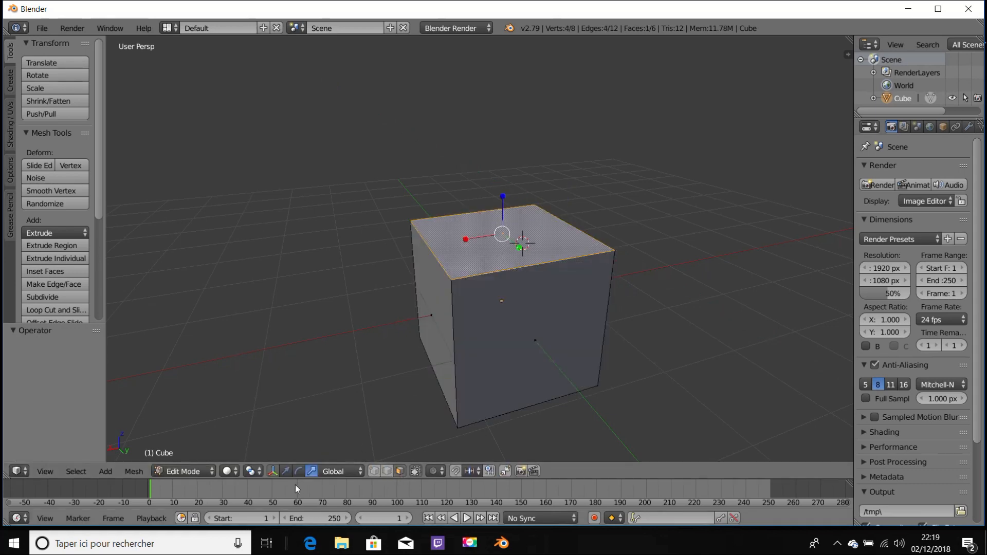
pyautogui.click(275, 472)
pyautogui.click(272, 473)
pyautogui.click(286, 472)
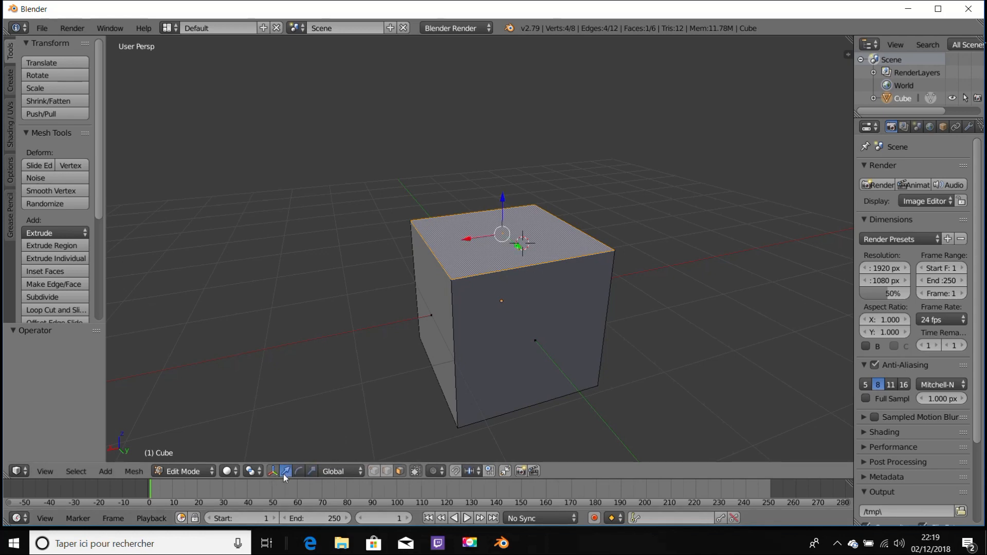
# Step: Select faces from other sides of the cube, ending with the top face, and scale that face to about 0.052
pyautogui.moveTo(636, 255); pyautogui.dragTo(448, 273, button='middle')
pyautogui.rightClick(447, 273)
pyautogui.moveTo(511, 254); pyautogui.dragTo(474, 149, button='middle')
pyautogui.moveTo(460, 293); pyautogui.dragTo(435, 225, button='right')
pyautogui.moveTo(434, 226); pyautogui.dragTo(536, 244, button='middle')
pyautogui.rightClick(394, 245)
pyautogui.rightClick(536, 244)
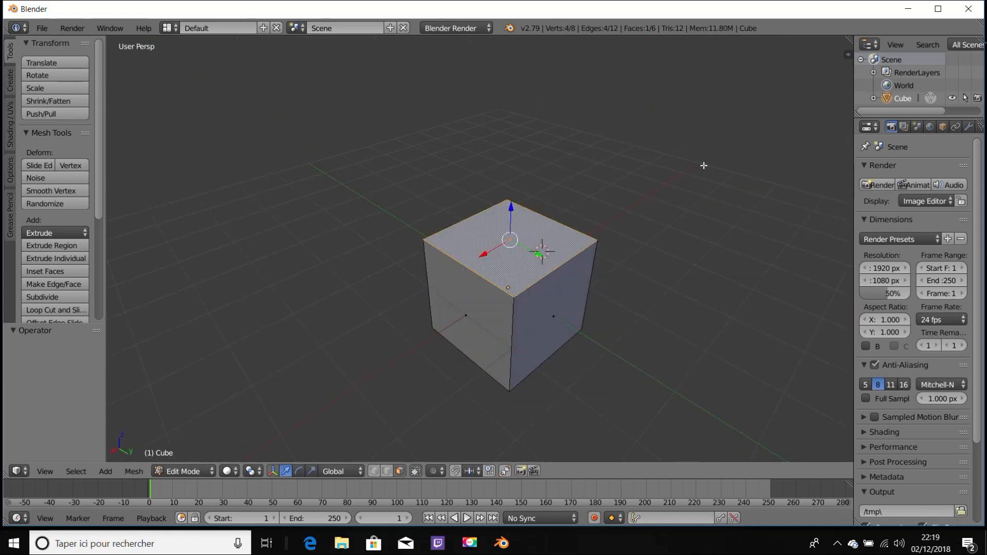
pyautogui.press('s')
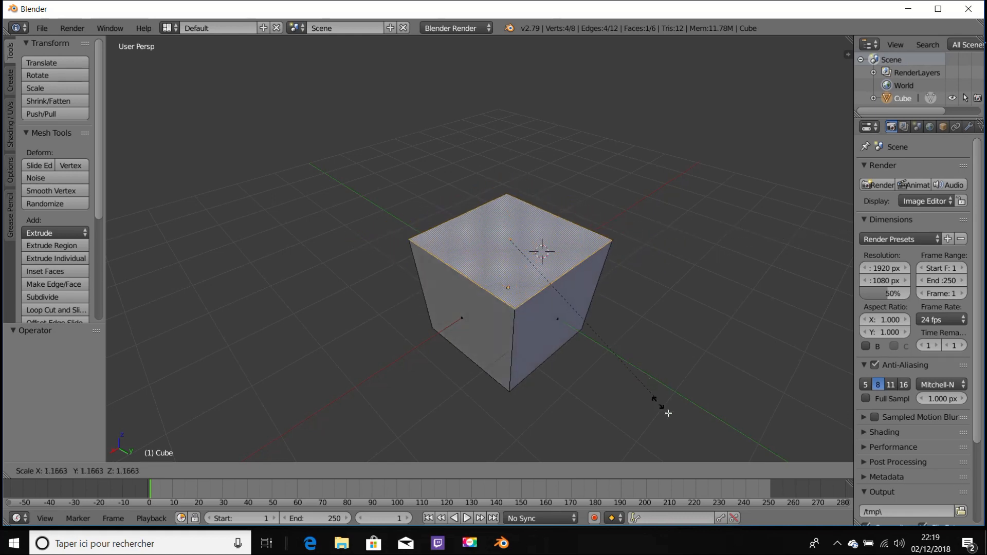
pyautogui.click(519, 252)
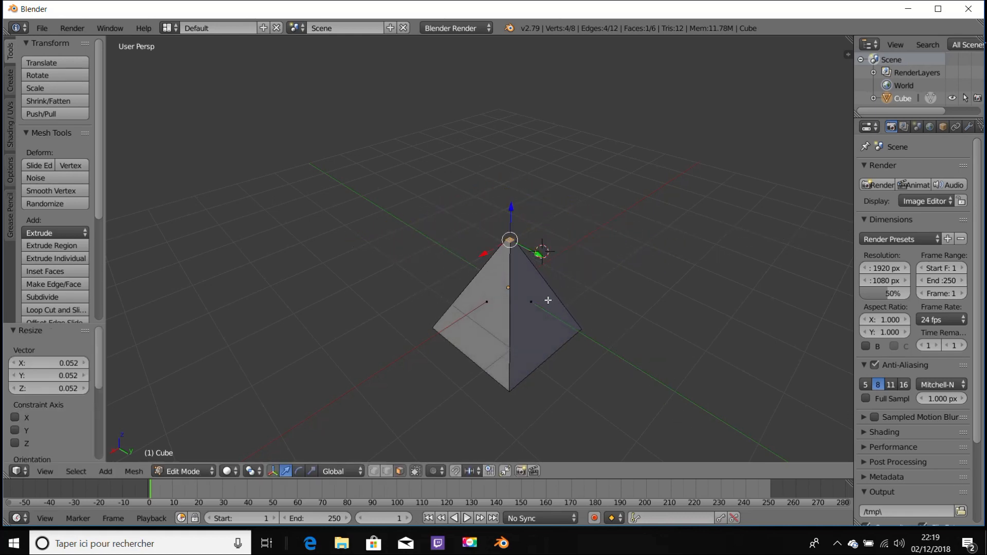
# Step: Extrude the tiny top face upwards by about 0.641
pyautogui.scroll(5, 515, 257)
pyautogui.moveTo(431, 281); pyautogui.dragTo(492, 316, button='middle')
pyautogui.press('e')
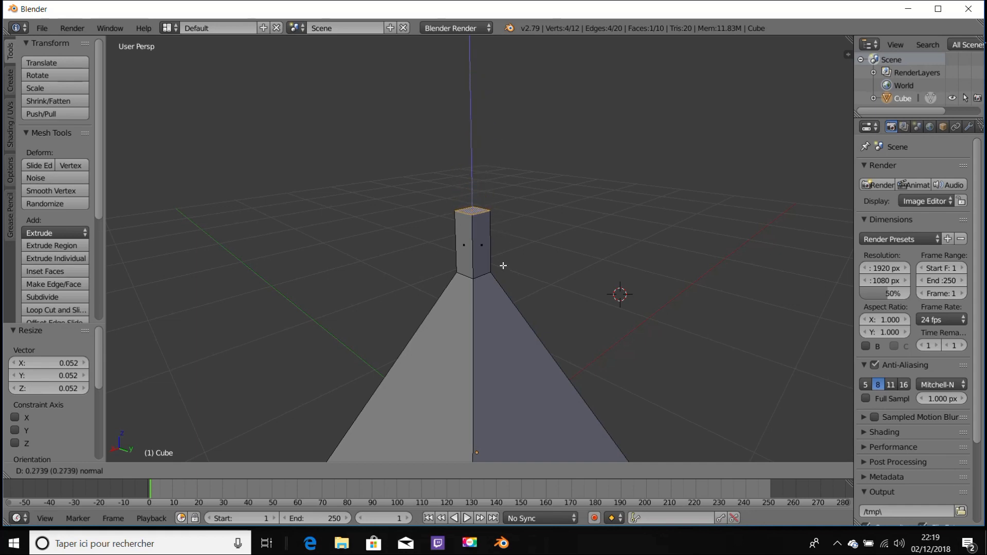
pyautogui.click(486, 104)
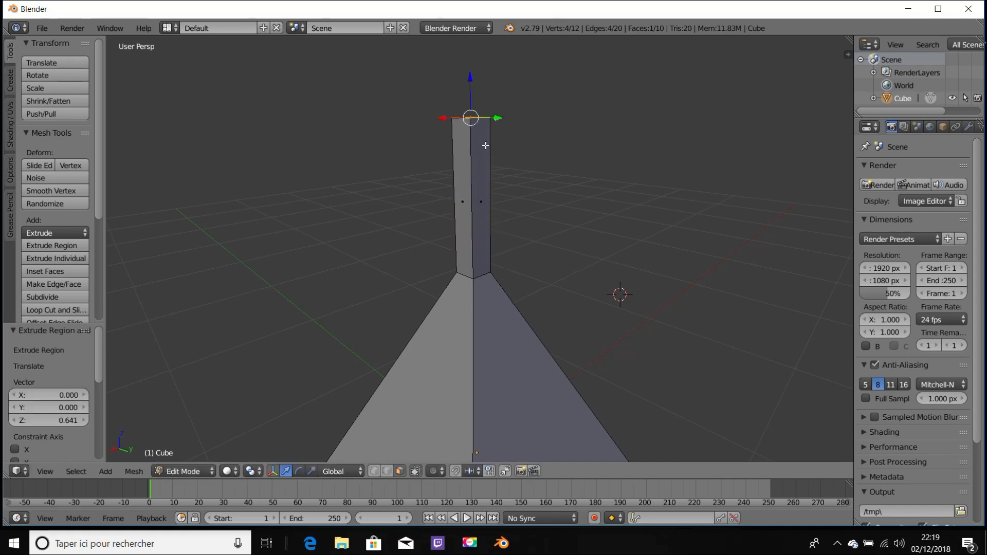
# Step: Scale the extruded top face up by about 4.858 so the neck widens
pyautogui.scroll(-4, 488, 149)
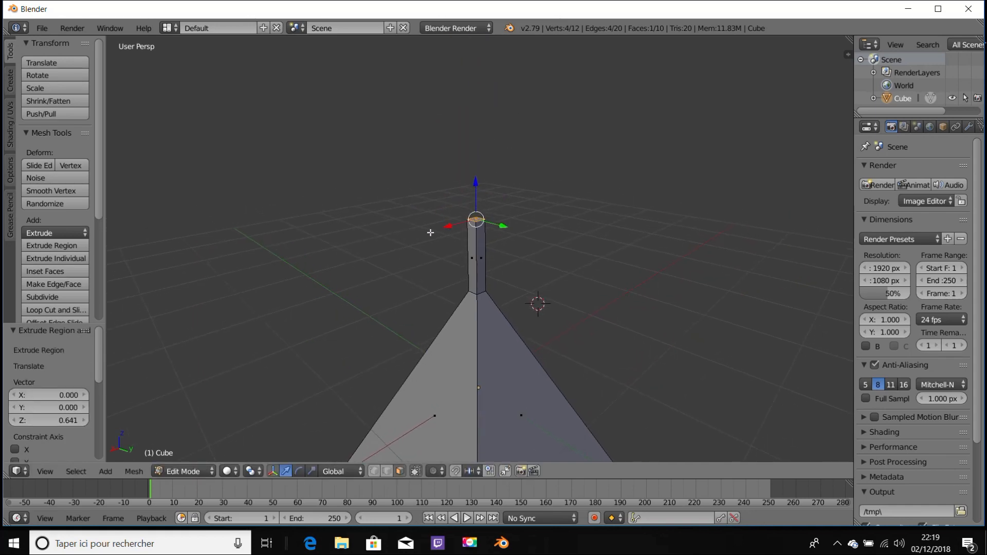
pyautogui.press('s')
pyautogui.click(590, 237)
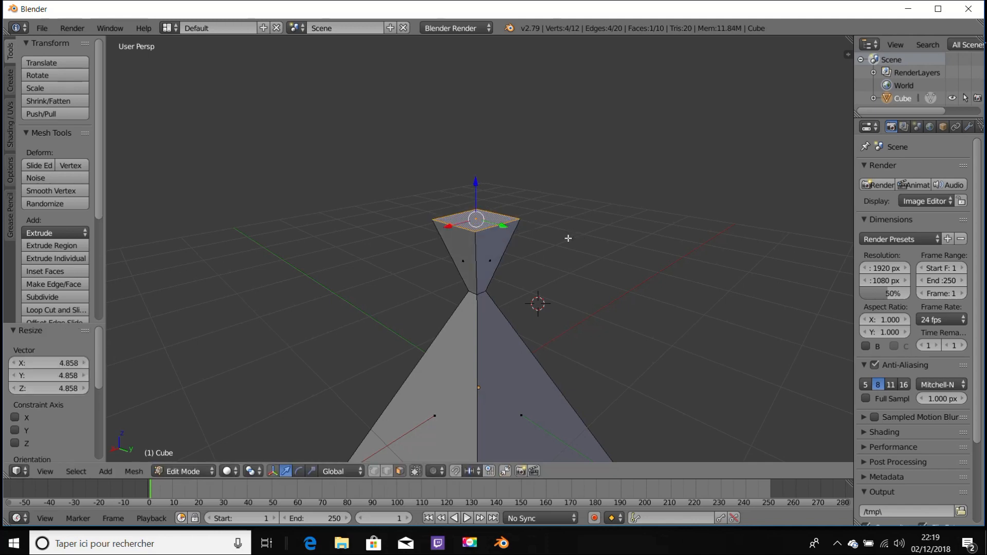
# Step: Select a side face of the neck, try scaling it, and undo the scaling
pyautogui.rightClick(500, 241)
pyautogui.moveTo(570, 257); pyautogui.dragTo(548, 263, button='middle')
pyautogui.press('s')
pyautogui.click(595, 243)
pyautogui.hotkey('ctrl', 'z')
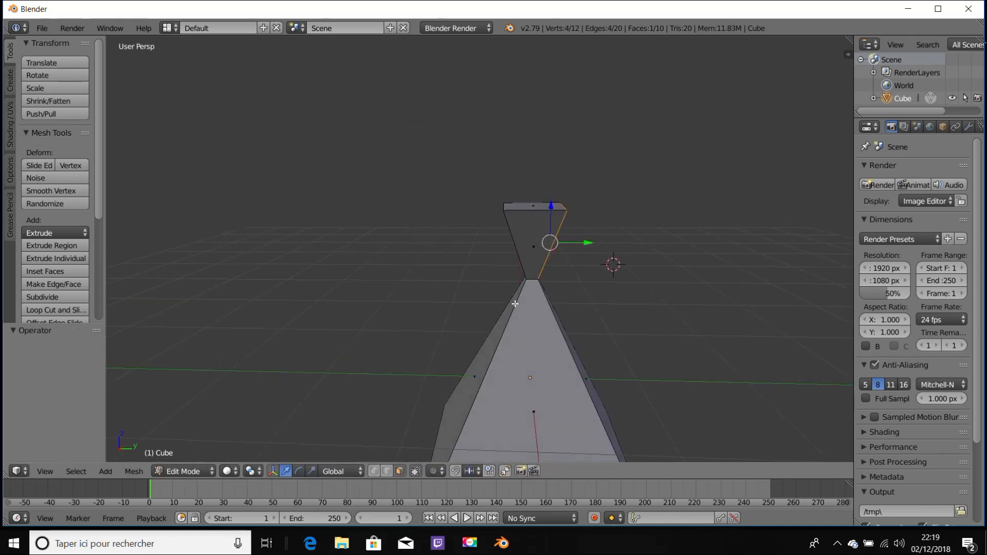
# Step: Extrude the model's bottom face downwards by about 0.557 and shrink the new face
pyautogui.moveTo(515, 304); pyautogui.dragTo(553, 264, button='middle')
pyautogui.scroll(-5, 554, 265)
pyautogui.moveTo(496, 194); pyautogui.dragTo(553, 249, button='middle')
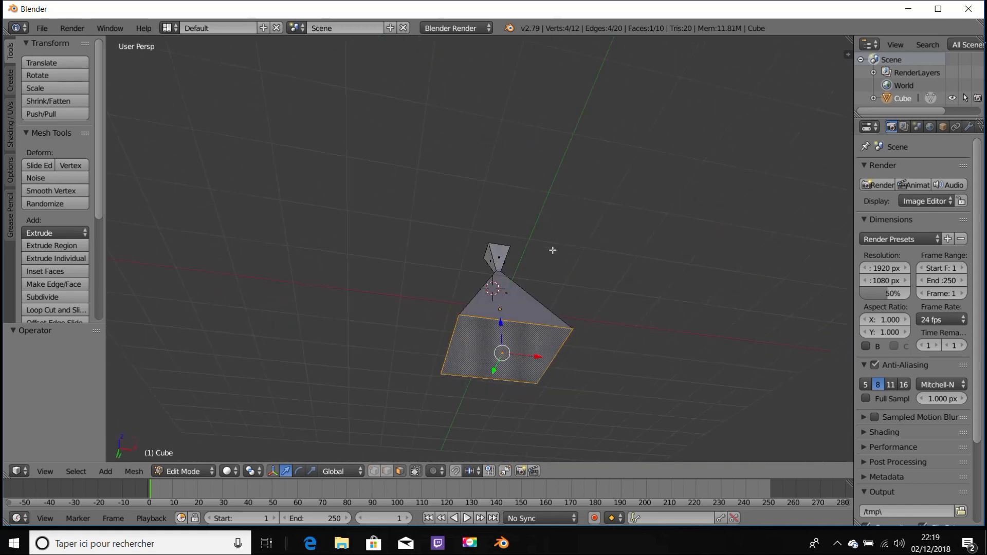
pyautogui.press('e')
pyautogui.click(557, 210)
pyautogui.press('e')
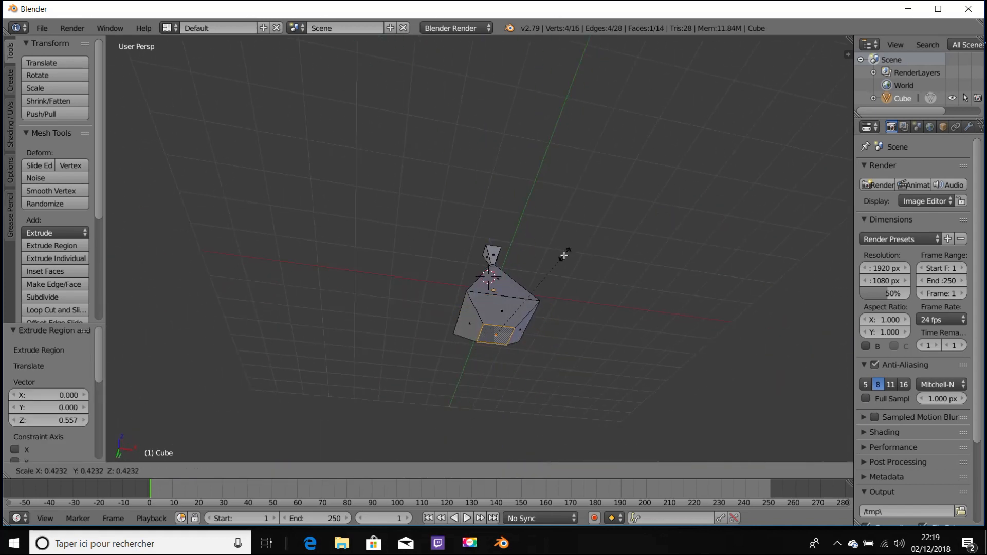
pyautogui.click(560, 276)
# Step: Scale the bottom face up by about 3.230 and extrude it downwards by about 0.855
pyautogui.press('s')
pyautogui.click(769, 204)
pyautogui.press('e')
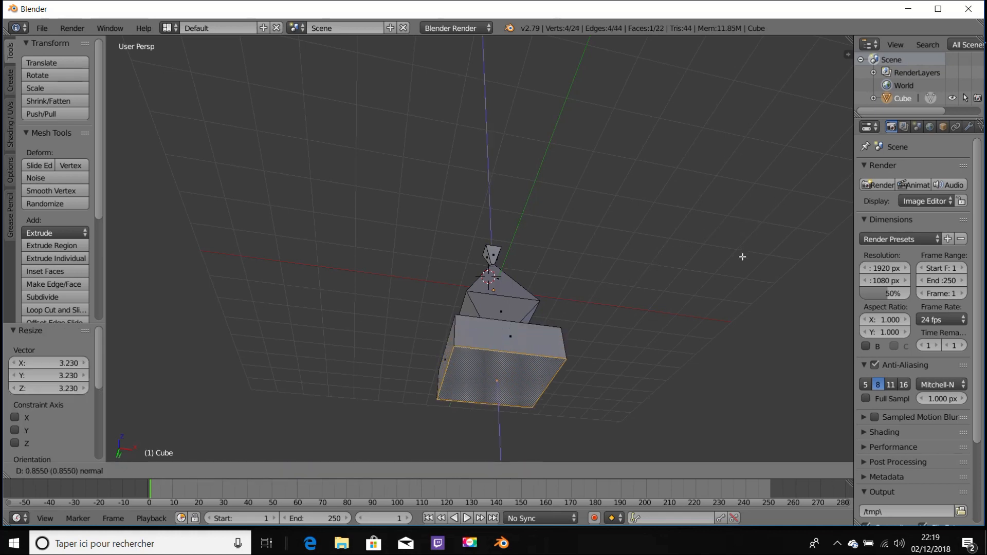
pyautogui.click(743, 256)
# Step: Extrude the bottom face once more and scale the newly extruded face
pyautogui.press('e')
pyautogui.click(751, 119)
pyautogui.press('s')
pyautogui.click(602, 233)
# Step: Return to Object Mode, move the model upwards along the Z axis and deselect it
pyautogui.press('Tab')
pyautogui.moveTo(602, 233); pyautogui.dragTo(450, 269, button='middle')
pyautogui.click(449, 267)
pyautogui.moveTo(458, 256); pyautogui.dragTo(461, 91)
pyautogui.keyDown('shift'); pyautogui.moveTo(461, 91); pyautogui.dragTo(458, 134, button='middle'); pyautogui.keyUp('shift')
pyautogui.press('a')
# Step: In Edit Mode, extrude the model's topmost face upwards by about 0.760 and scale it to about 0.661
pyautogui.moveTo(417, 199); pyautogui.dragTo(459, 203, button='middle')
pyautogui.scroll(5, 393, 205)
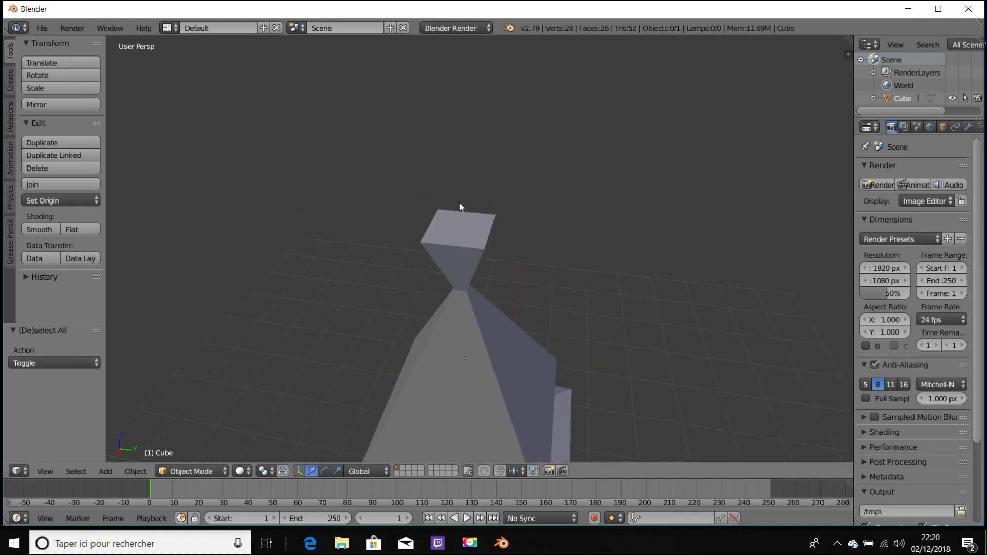
pyautogui.press('Tab')
pyautogui.rightClick(457, 222)
pyautogui.press('e')
pyautogui.click(512, 136)
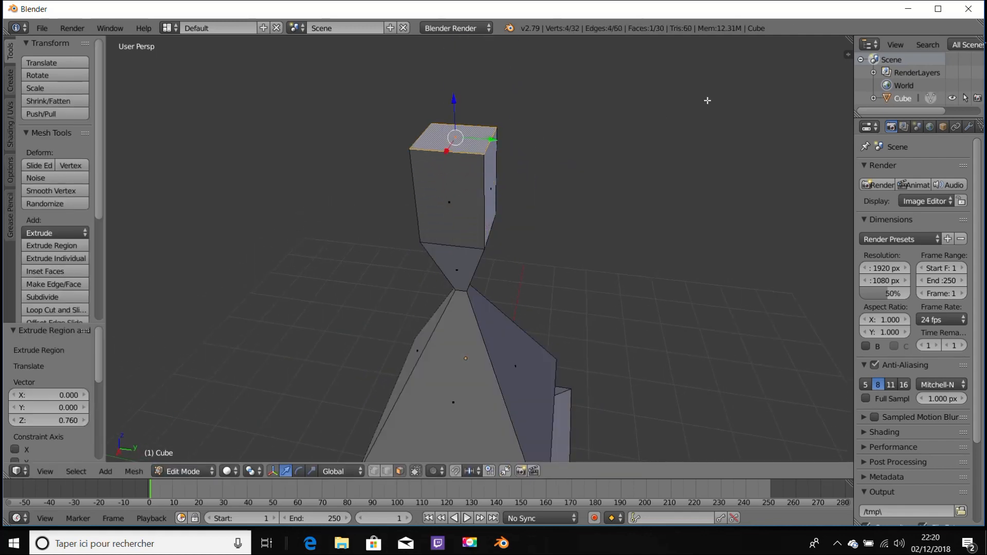
pyautogui.press('s')
pyautogui.click(624, 160)
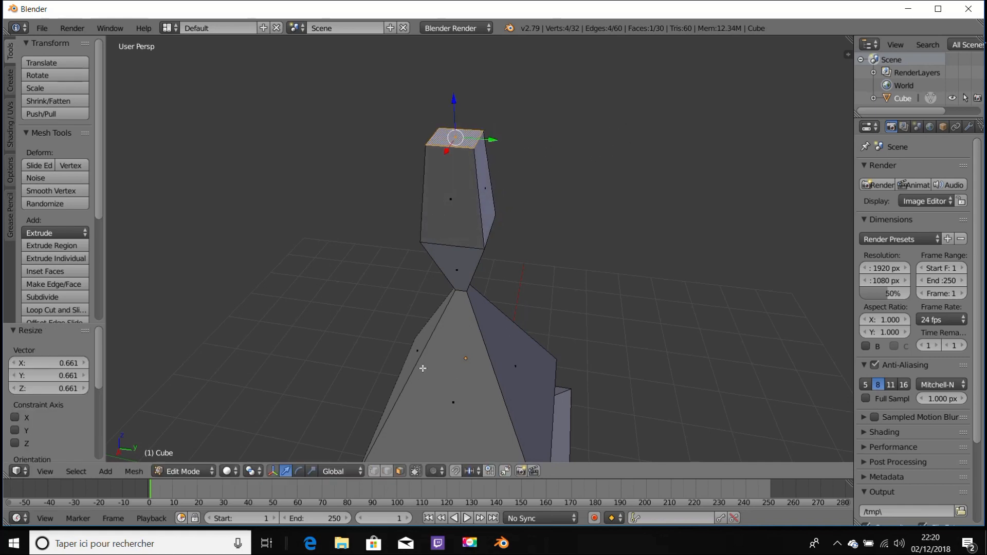
# Step: Try rotating the topmost face freely and about the X and Y axes, and settle on a rotation about global Z
pyautogui.press('r')
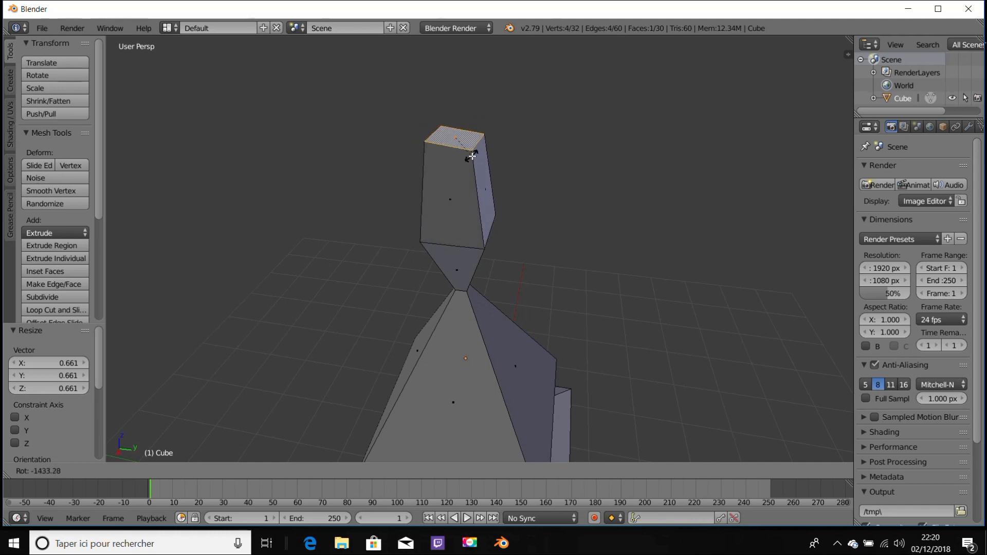
pyautogui.rightClick(451, 157)
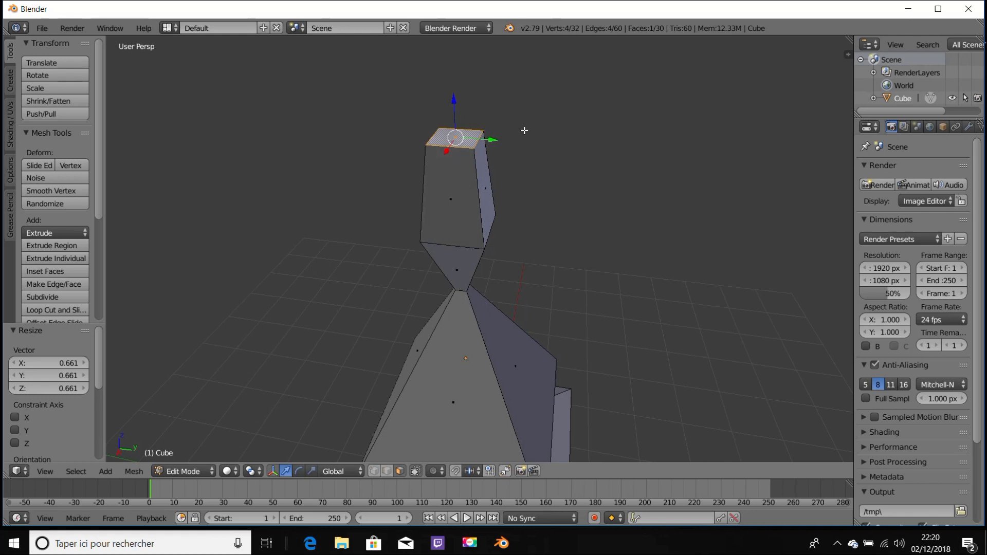
pyautogui.press('r')
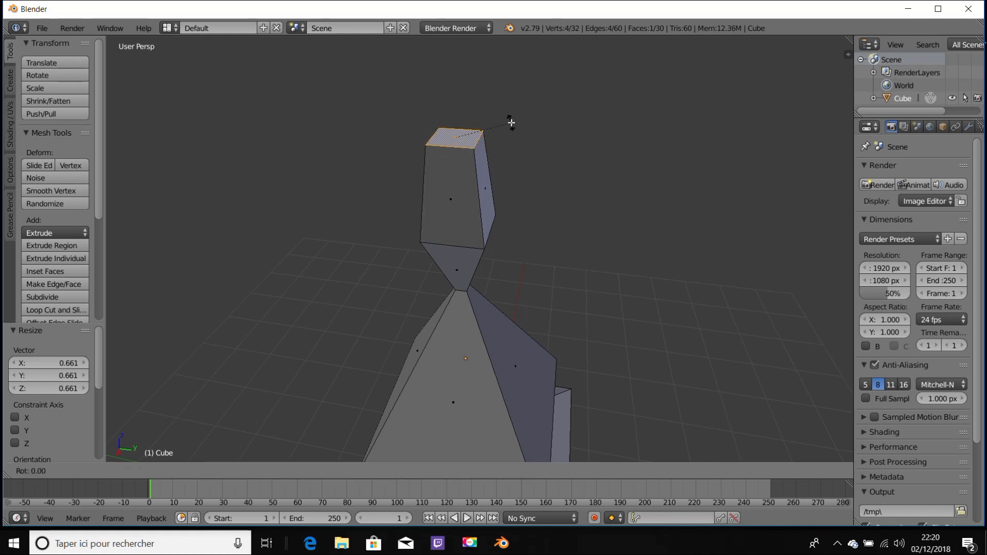
pyautogui.press('x')
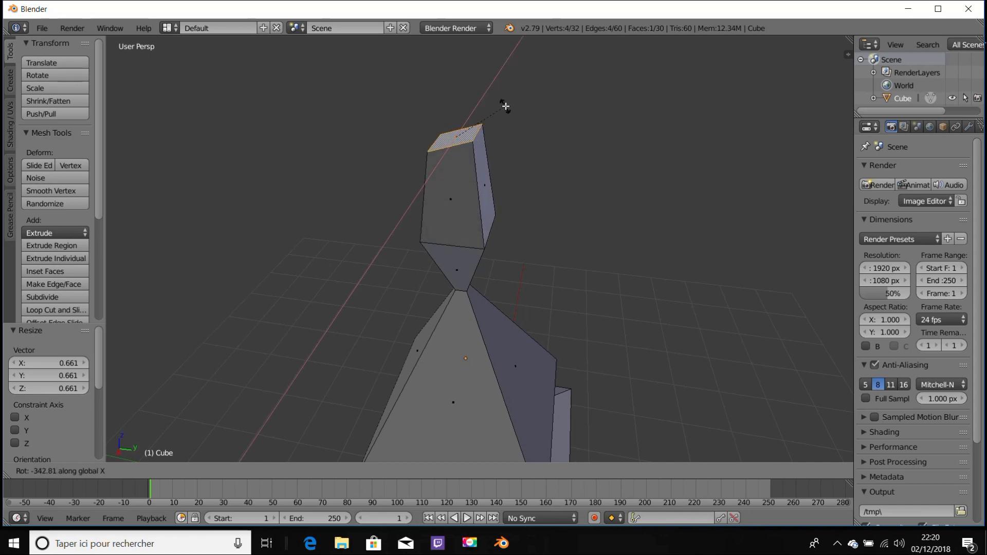
pyautogui.press('y')
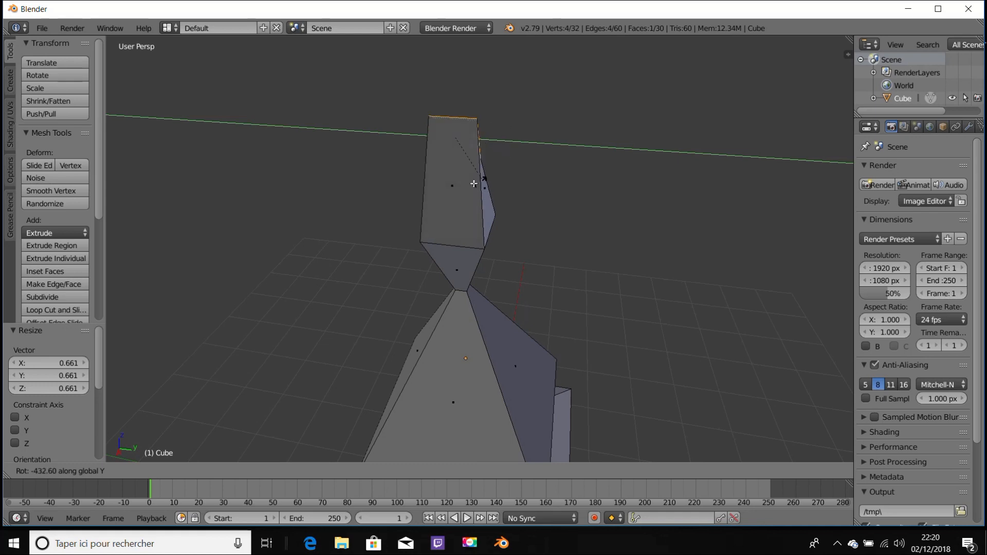
pyautogui.press('z')
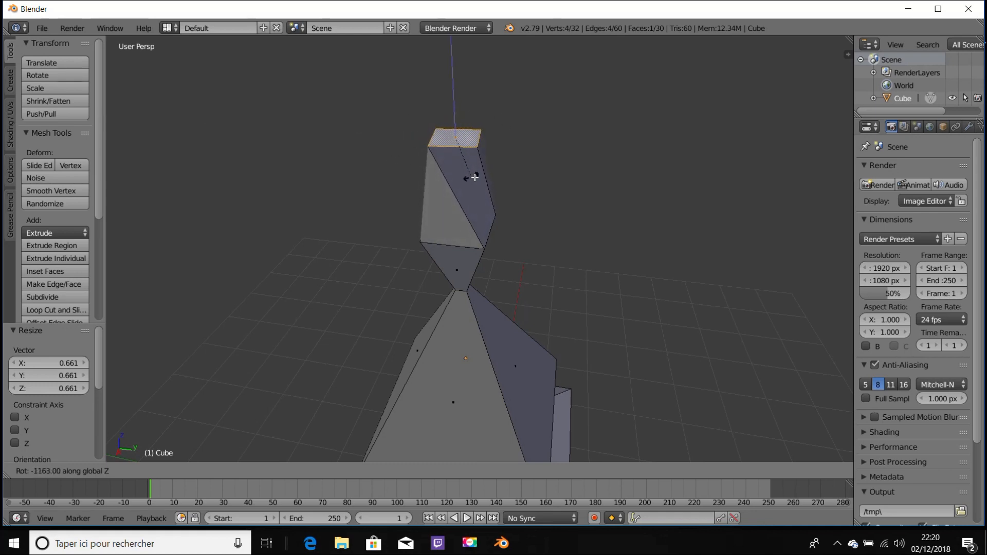
pyautogui.click(494, 173)
# Step: Extrude the topmost face upwards by about 0.375, rotate the new face about global Z, and return to Object Mode
pyautogui.press('e')
pyautogui.click(469, 117)
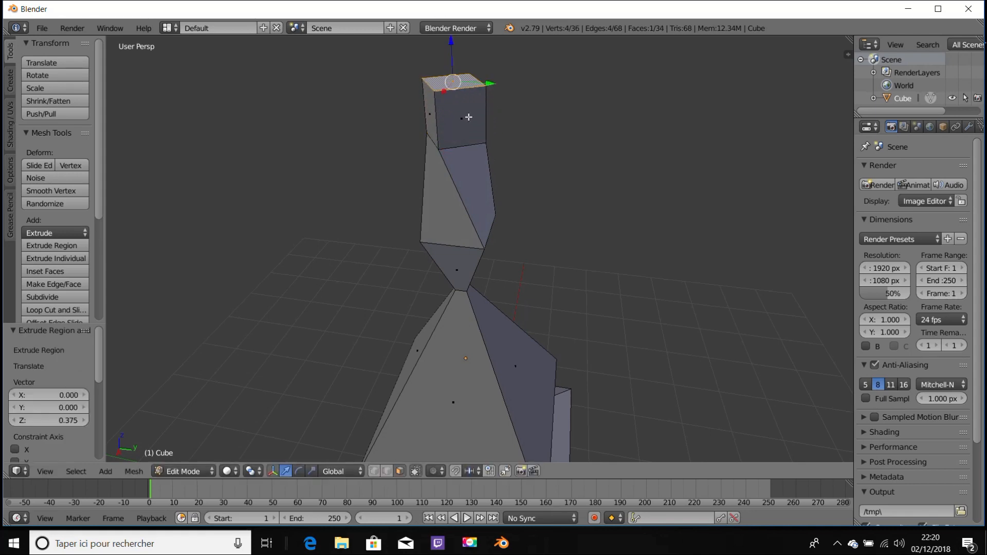
pyautogui.press('r')
pyautogui.press('z')
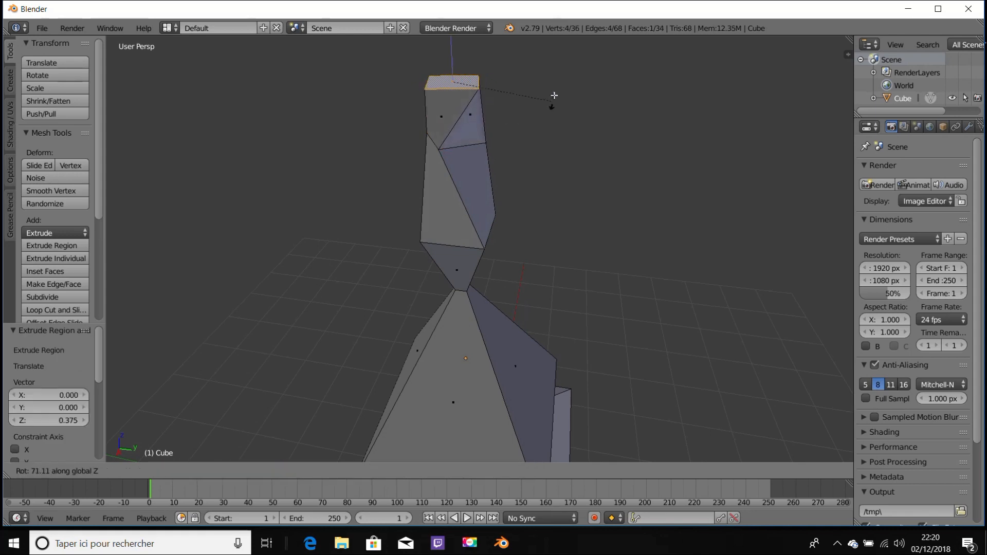
pyautogui.click(528, 82)
pyautogui.press('Tab')
pyautogui.moveTo(526, 131); pyautogui.dragTo(559, 308, button='middle')
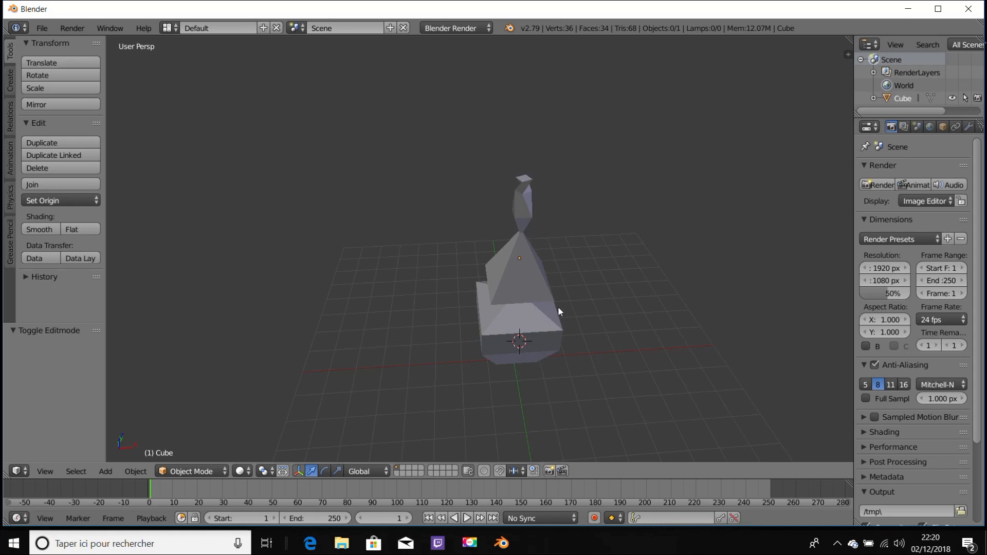
# Step: In Edit Mode, select two adjacent vertical side faces of the wide base block together
pyautogui.press('Tab')
pyautogui.scroll(4, 559, 311)
pyautogui.moveTo(577, 356); pyautogui.dragTo(443, 332, button='middle')
pyautogui.rightClick(442, 333)
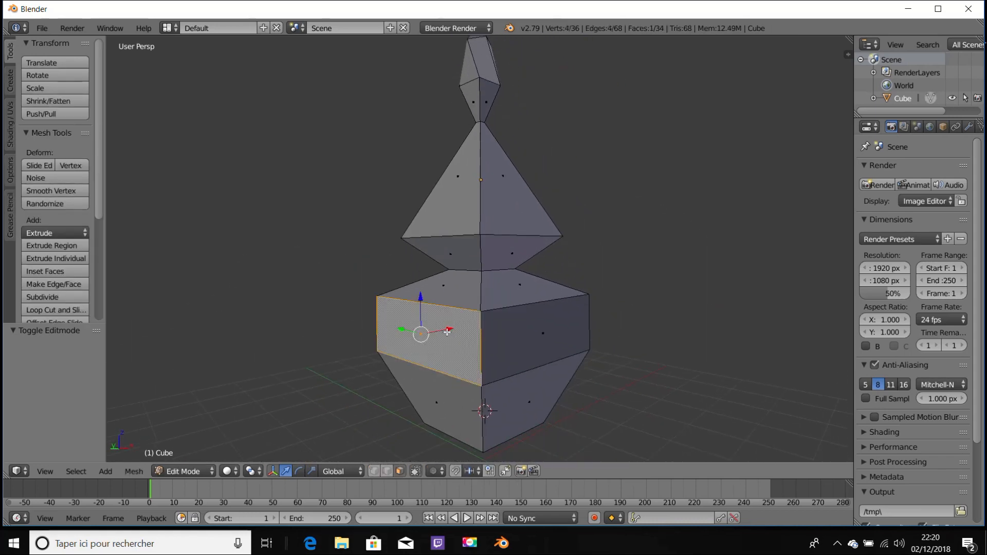
pyautogui.rightClick(527, 327)
pyautogui.rightClick(432, 324)
pyautogui.rightClick(568, 326)
pyautogui.rightClick(430, 343)
pyautogui.rightClick(535, 348)
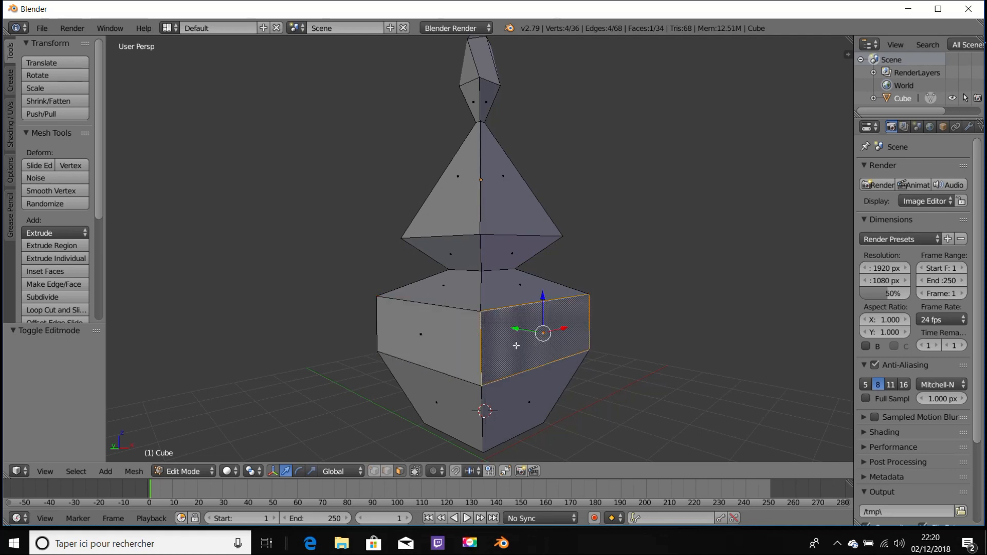
pyautogui.keyDown('shift'); pyautogui.rightClick(451, 327); pyautogui.keyUp('shift')
# Step: Extrude the two selected side faces outwards by about 5.480, scale the new end faces down, and return to Object Mode
pyautogui.moveTo(617, 320); pyautogui.dragTo(595, 322, button='middle')
pyautogui.scroll(-4, 445, 338)
pyautogui.press('e')
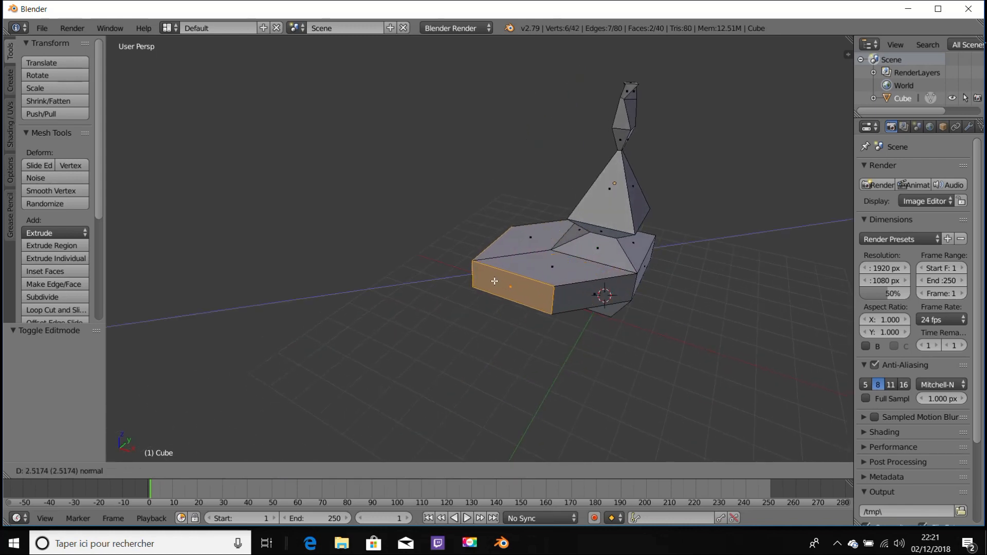
pyautogui.click(503, 266)
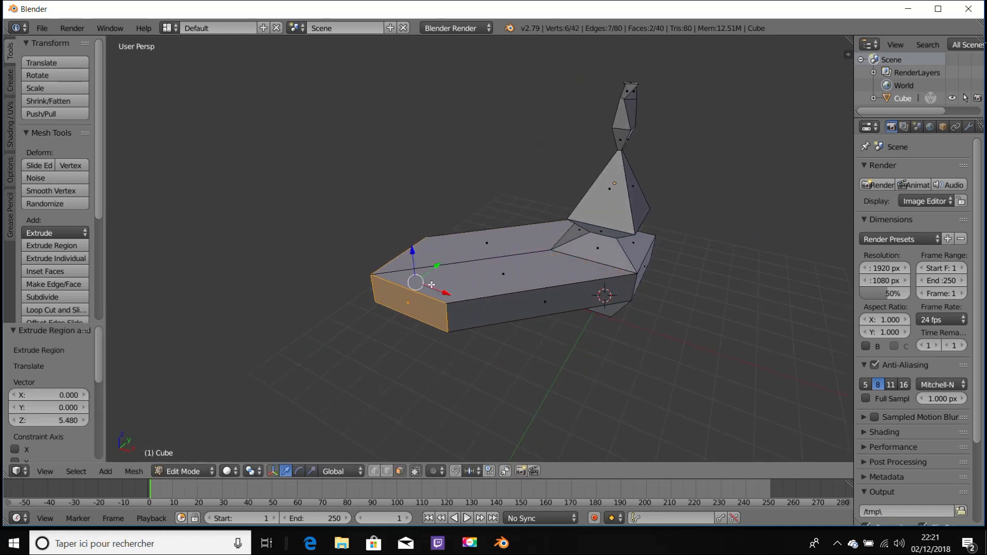
pyautogui.moveTo(432, 284); pyautogui.dragTo(551, 249, button='middle')
pyautogui.press('s')
pyautogui.click(417, 268)
pyautogui.press('Tab')
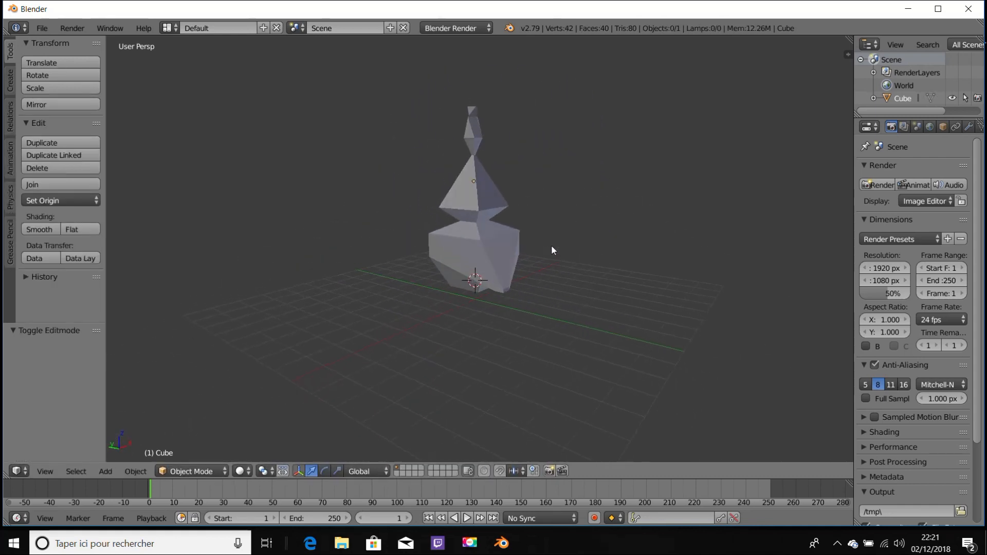
# Step: Copy and paste the model and move the copy about 9.044 along the Y axis
pyautogui.scroll(4, 551, 250)
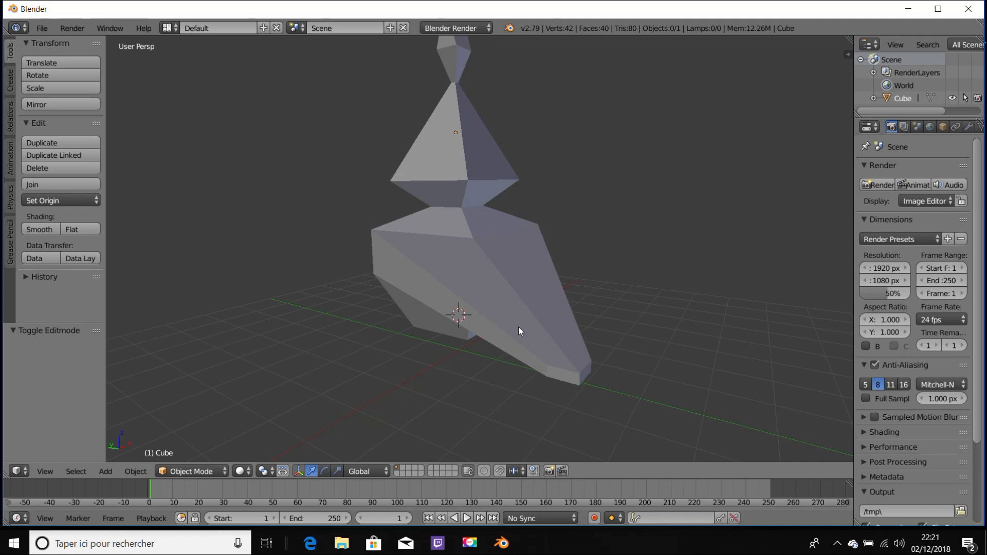
pyautogui.hotkey('ctrl', 'v')
pyautogui.scroll(-3, 513, 307)
pyautogui.moveTo(468, 192); pyautogui.dragTo(551, 310, button='middle')
pyautogui.moveTo(568, 231); pyautogui.dragTo(397, 241)
# Step: Copy and paste the duplicate, move the second copy about 8.685 further along the Y axis, and deselect everything
pyautogui.hotkey('ctrl', 'c')
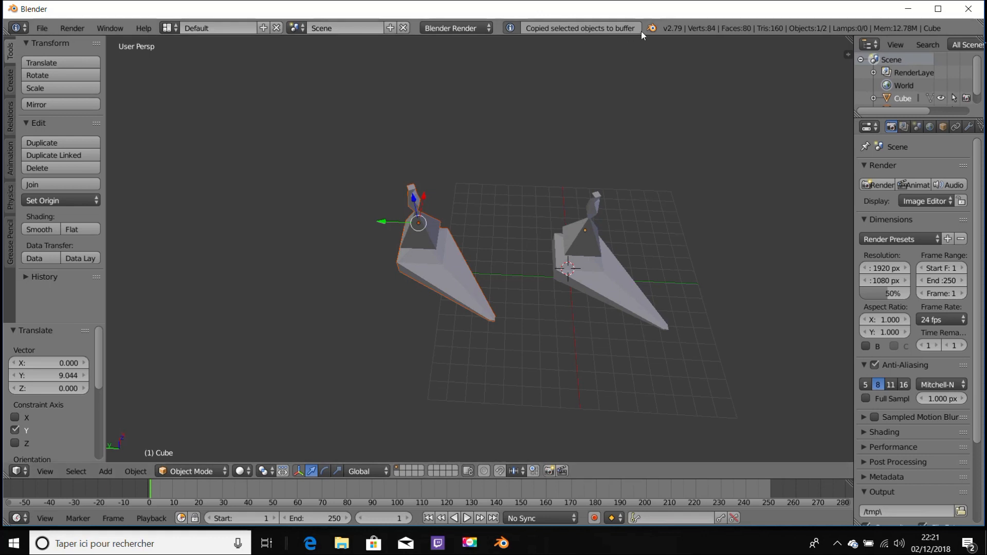
pyautogui.hotkey('ctrl', 'v')
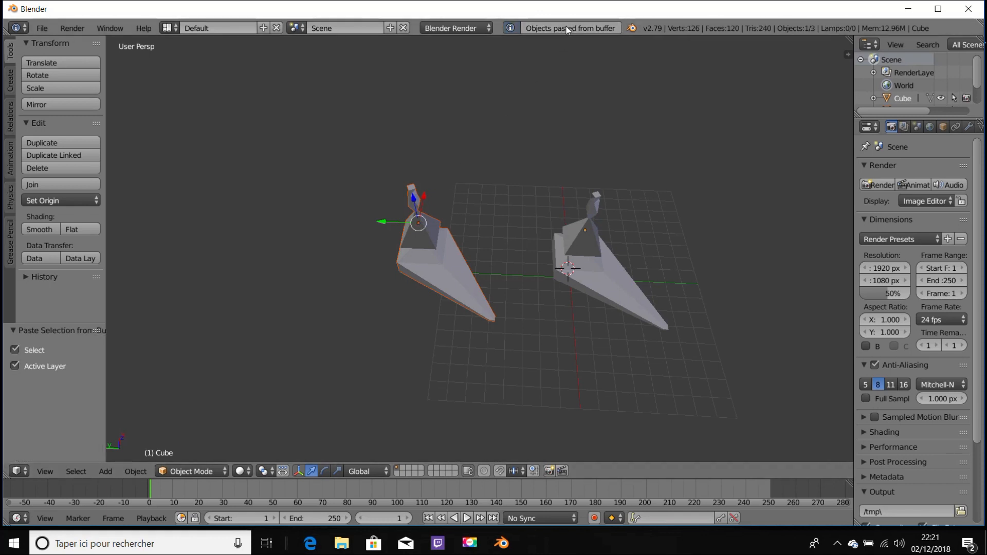
pyautogui.click(397, 217)
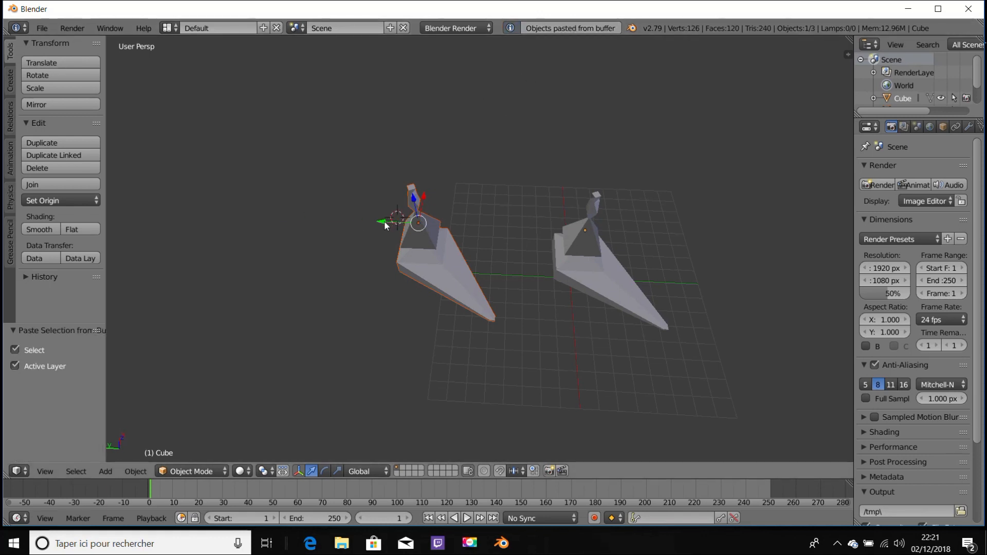
pyautogui.press('g')
pyautogui.press('y')
pyautogui.click(231, 211)
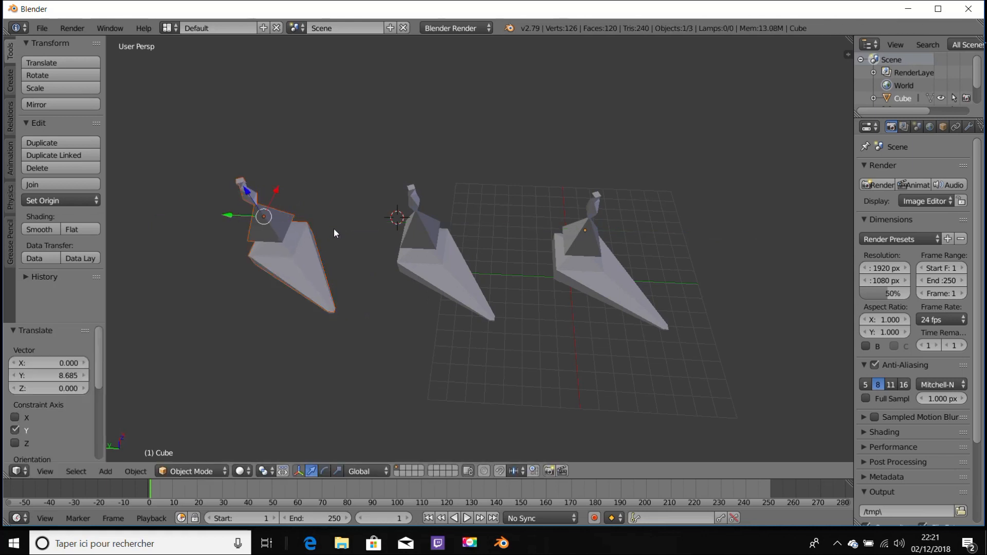
pyautogui.press('a')
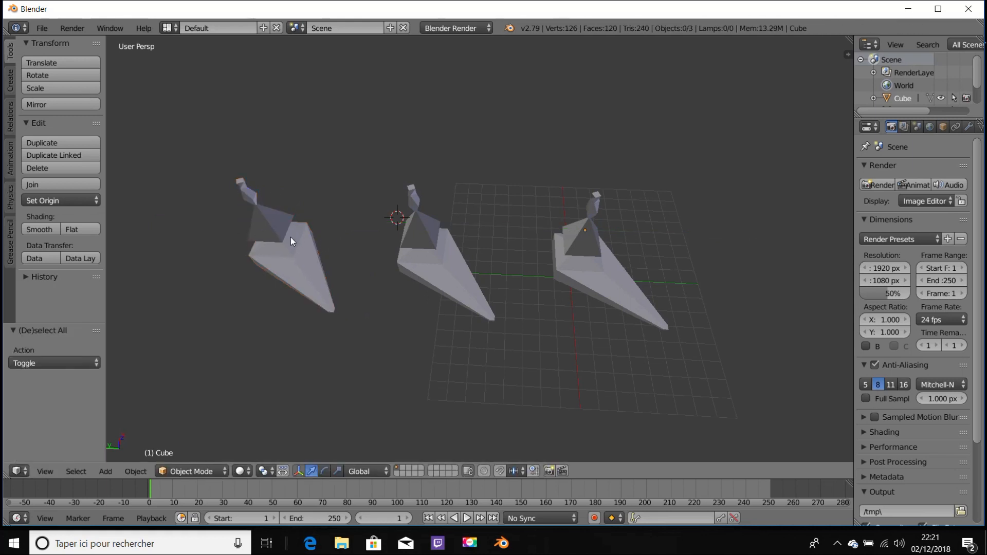
# Step: Select the two pasted copies together, leaving the original model out of the selection
pyautogui.moveTo(320, 252); pyautogui.dragTo(362, 255, button='right')
pyautogui.rightClick(452, 255)
pyautogui.rightClick(419, 255)
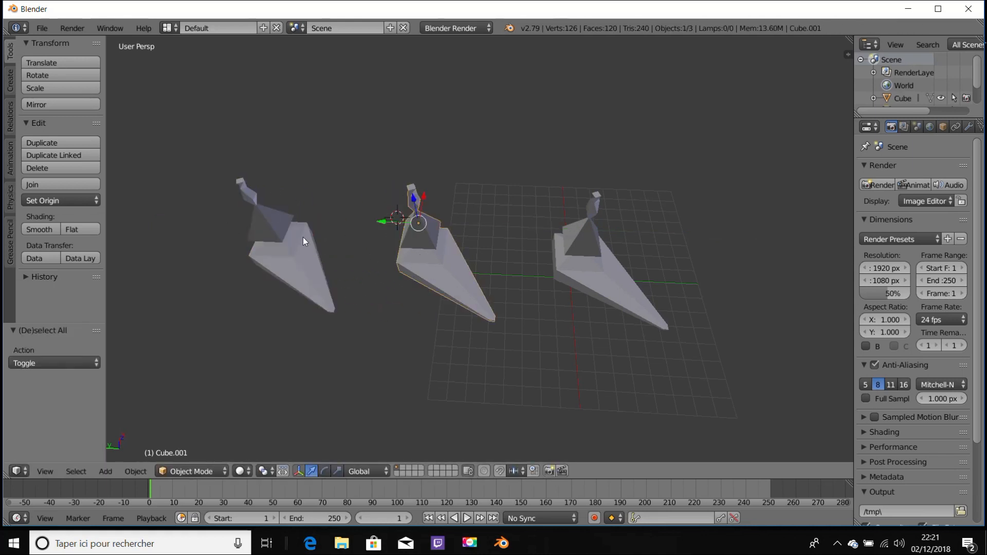
pyautogui.rightClick(303, 236)
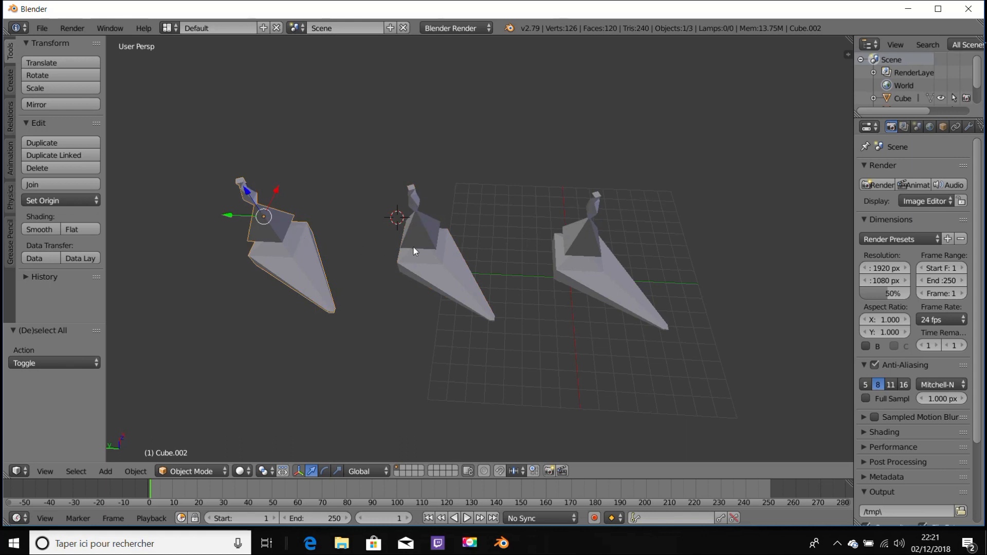
pyautogui.keyDown('shift'); pyautogui.rightClick(430, 247); pyautogui.keyUp('shift')
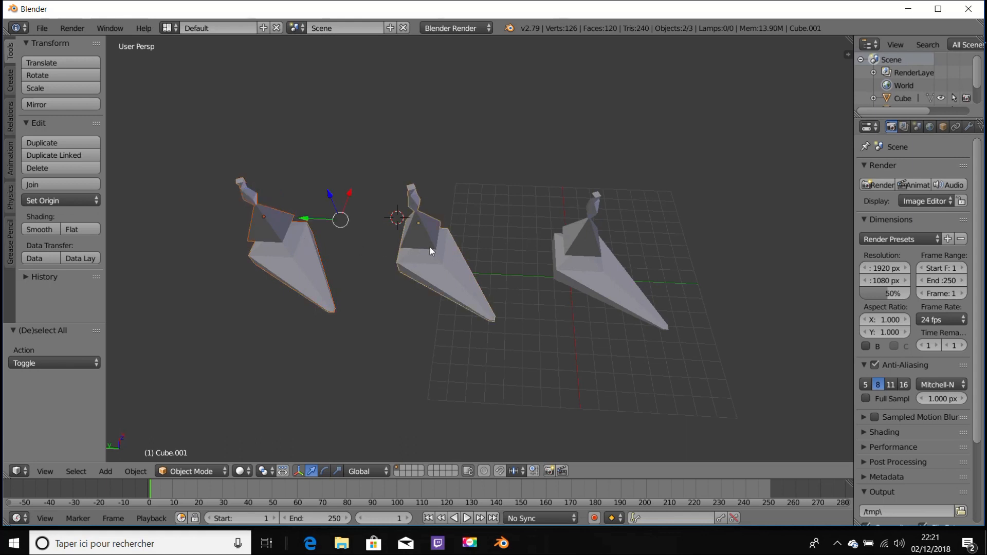
# Step: Join the two selected copies into one object and move it about 0.059 along the X axis
pyautogui.hotkey('ctrl', 'j')
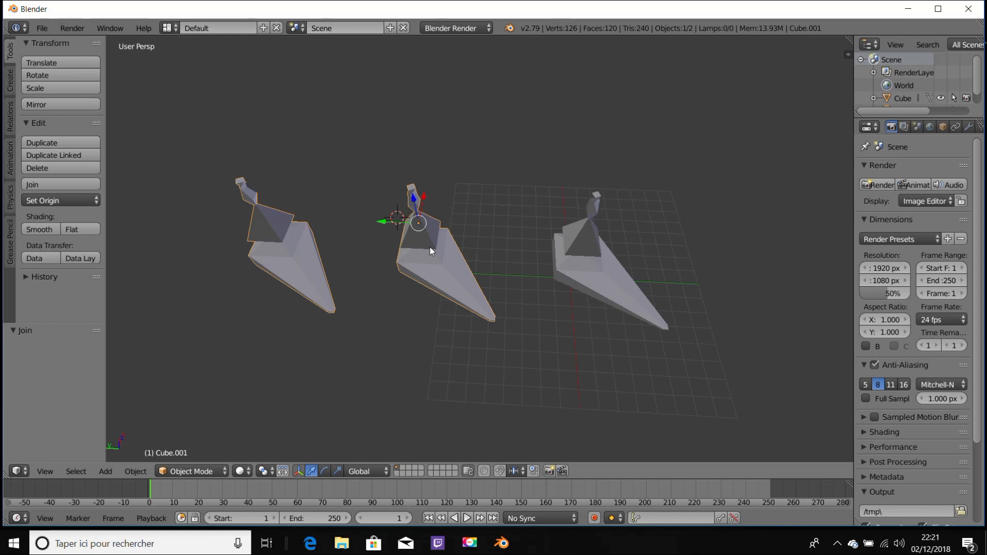
pyautogui.moveTo(396, 220); pyautogui.dragTo(424, 216, button='middle')
pyautogui.rightClick(569, 250)
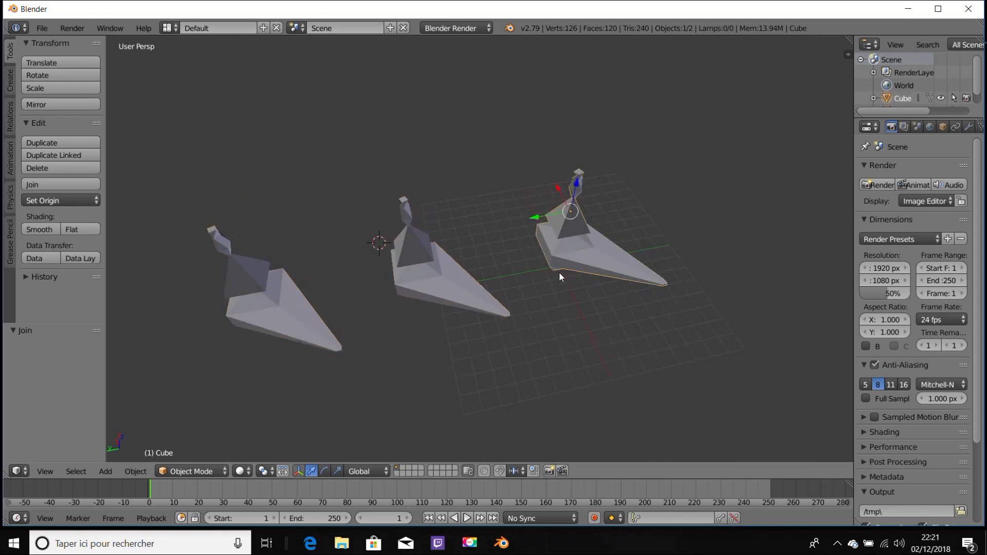
pyautogui.rightClick(430, 260)
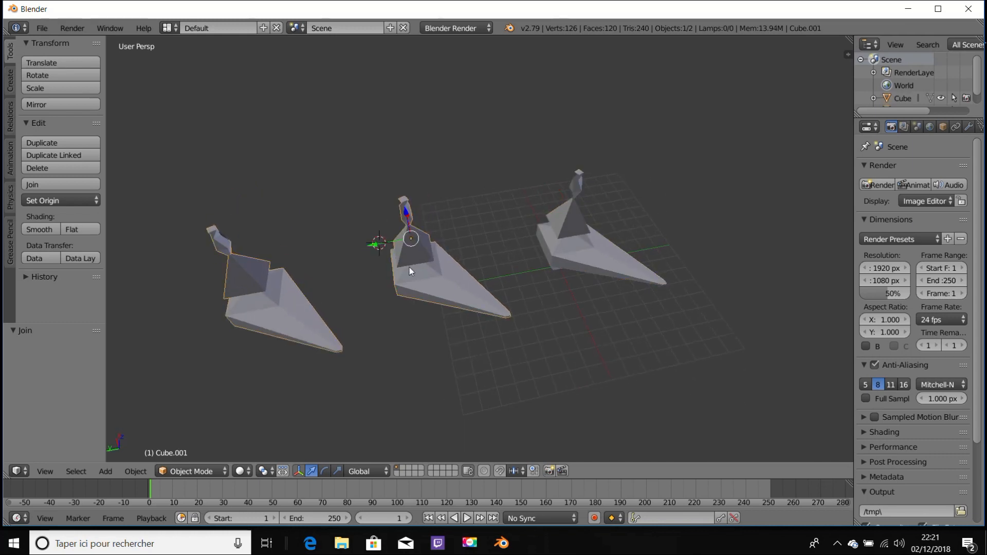
pyautogui.moveTo(409, 267); pyautogui.dragTo(771, 175, button='middle')
pyautogui.press('g')
pyautogui.press('x')
pyautogui.click(441, 229)
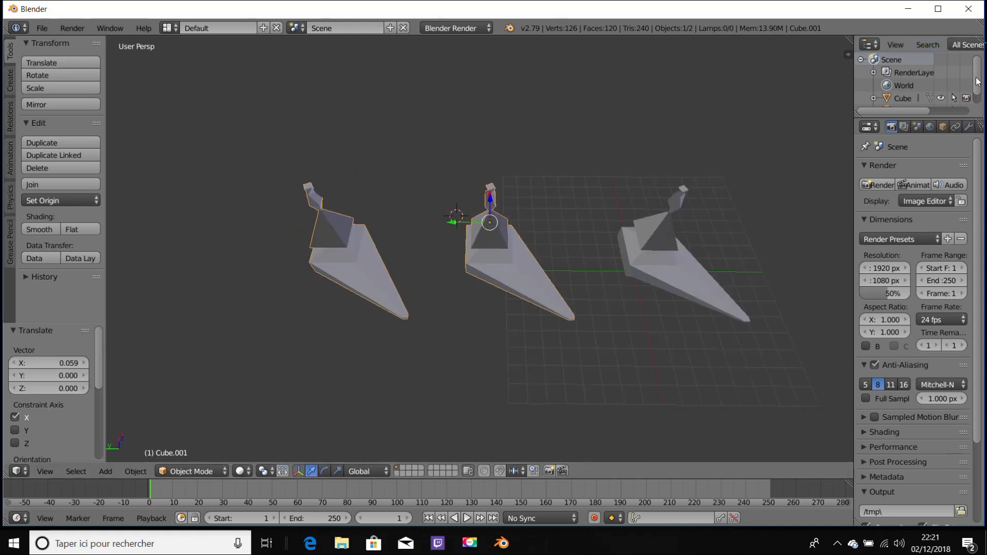
# Step: Check the Cube and Cube.001 entries in the outliner, and undo the X-axis move and the join of the two copies
pyautogui.scroll(-1, 978, 82)
pyautogui.click(905, 92)
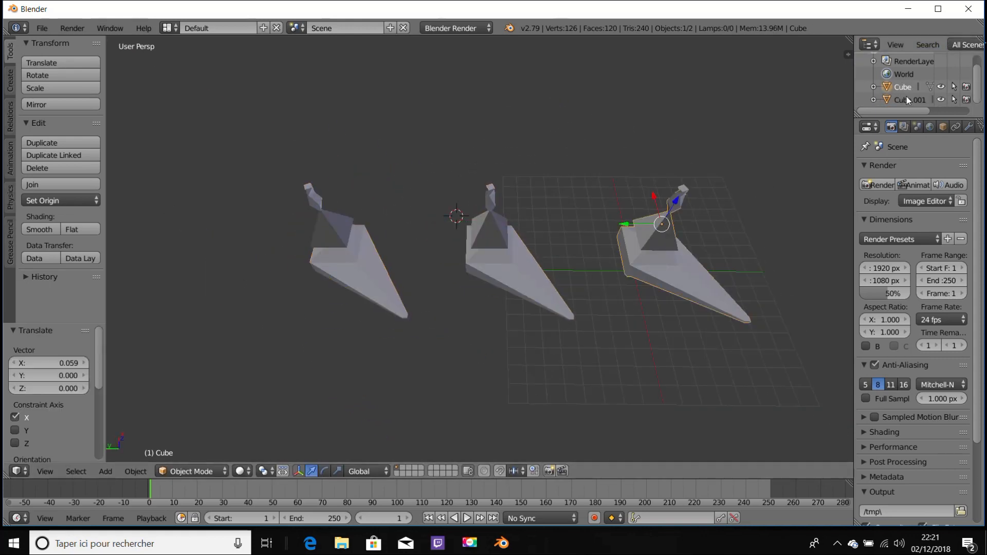
pyautogui.click(907, 97)
pyautogui.click(906, 86)
pyautogui.hotkey('ctrl', 'z')
pyautogui.hotkey('ctrl', 'z')
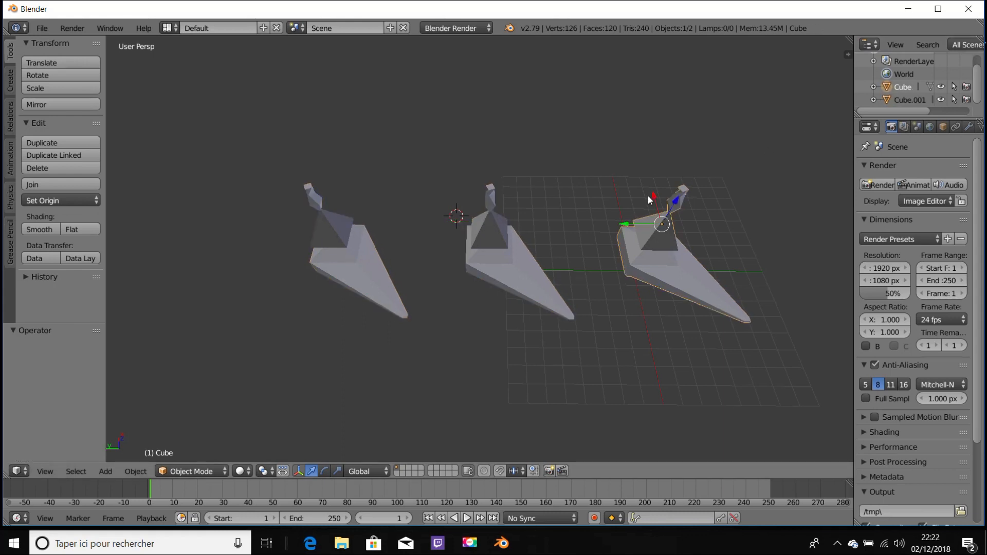
pyautogui.hotkey('ctrl', 'z')
pyautogui.hotkey('ctrl', 'z')
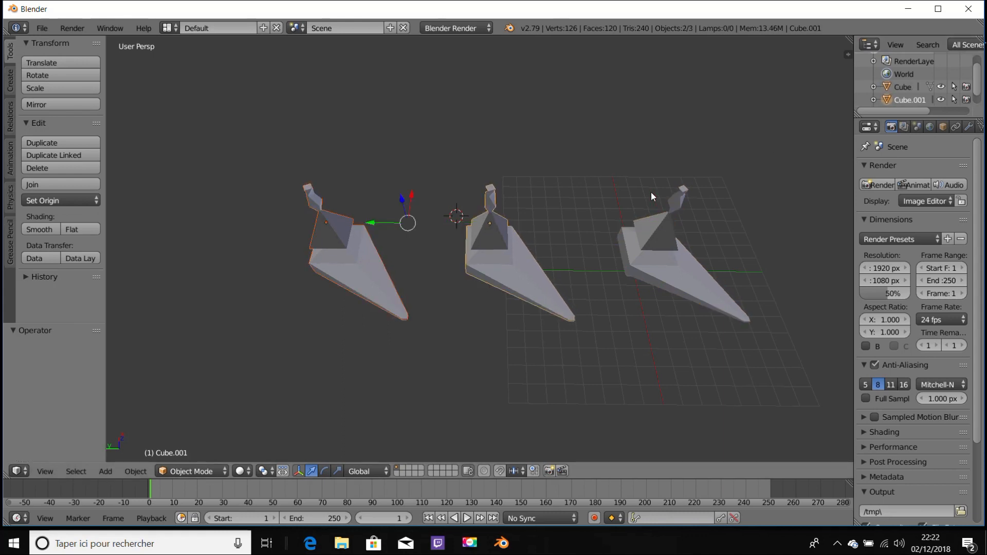
pyautogui.scroll(-1, 894, 89)
pyautogui.click(907, 100)
pyautogui.click(905, 87)
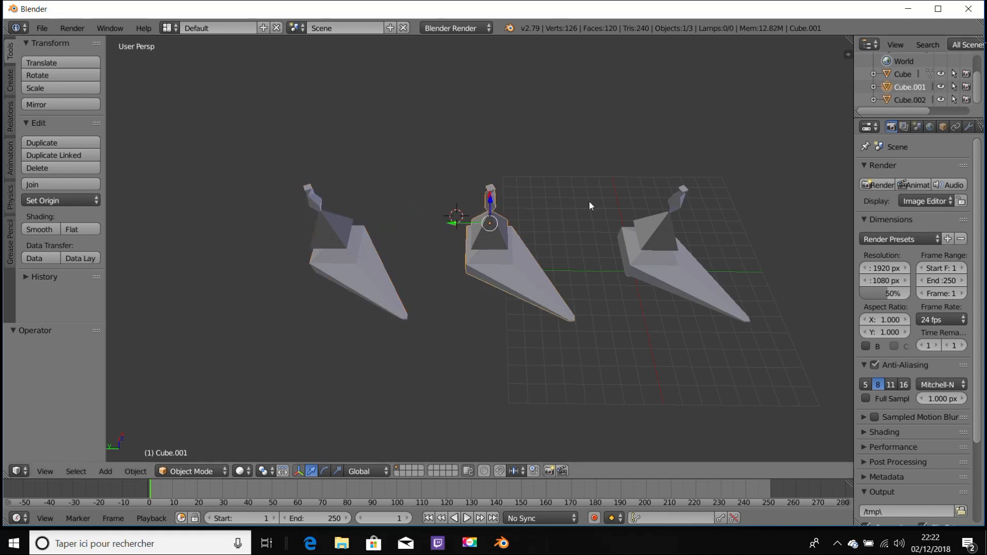
pyautogui.hotkey('ctrl', 'z')
pyautogui.hotkey('ctrl', 'z')
# Step: Add the original model to the selection of two copies, join all three into one object, and deselect it
pyautogui.keyDown('shift'); pyautogui.rightClick(668, 270); pyautogui.keyUp('shift')
pyautogui.hotkey('ctrl', 'j')
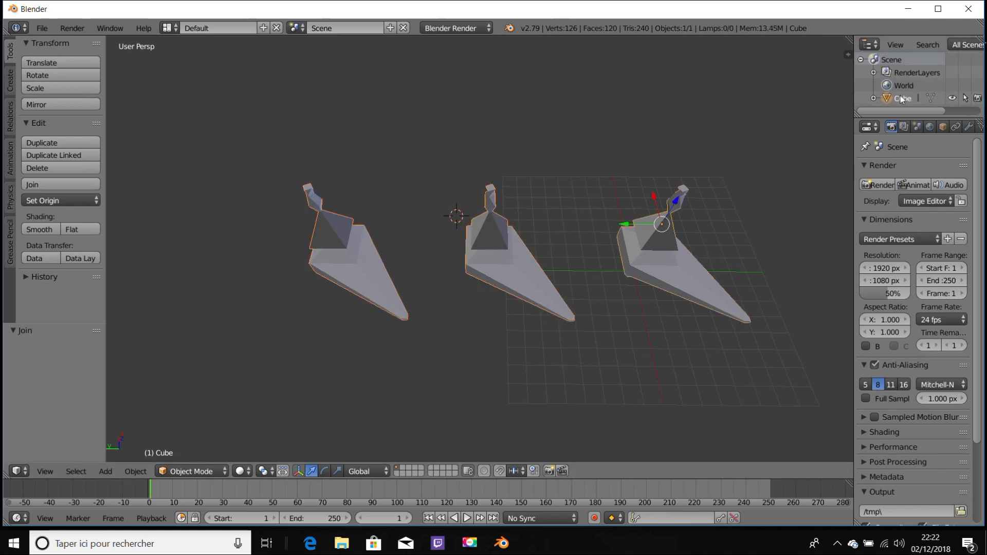
pyautogui.scroll(-2, 573, 249)
pyautogui.press('a')
# Step: Select the joined object, look it over from several sides, and switch to Edit Mode with its whole mesh deselected
pyautogui.moveTo(573, 249); pyautogui.dragTo(557, 179, button='middle')
pyautogui.rightClick(601, 291)
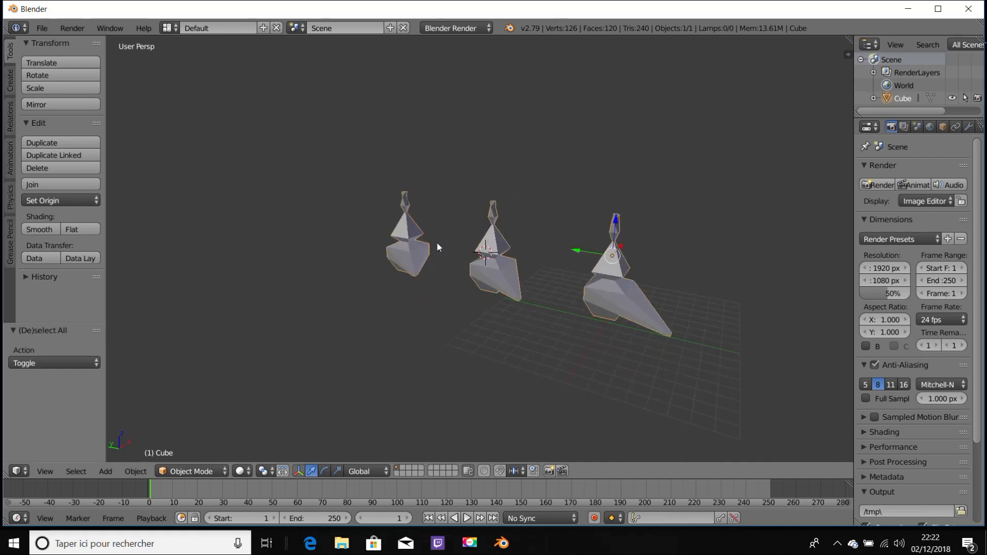
pyautogui.press('Tab')
pyautogui.press('Tab')
pyautogui.moveTo(549, 221); pyautogui.dragTo(579, 275, button='middle')
pyautogui.scroll(5, 579, 274)
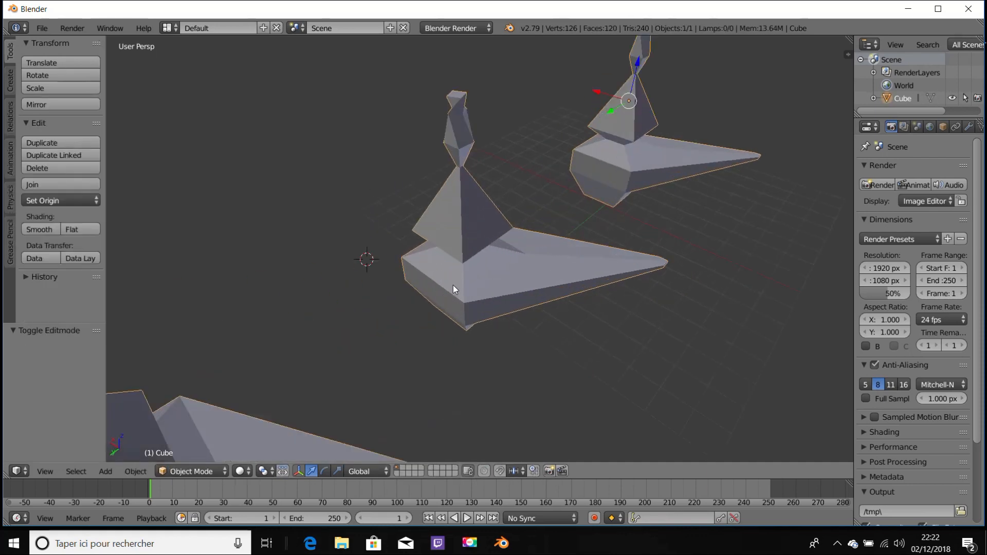
pyautogui.moveTo(452, 288); pyautogui.dragTo(494, 291, button='middle')
pyautogui.scroll(-5, 461, 230)
pyautogui.press('Tab')
pyautogui.press('a')
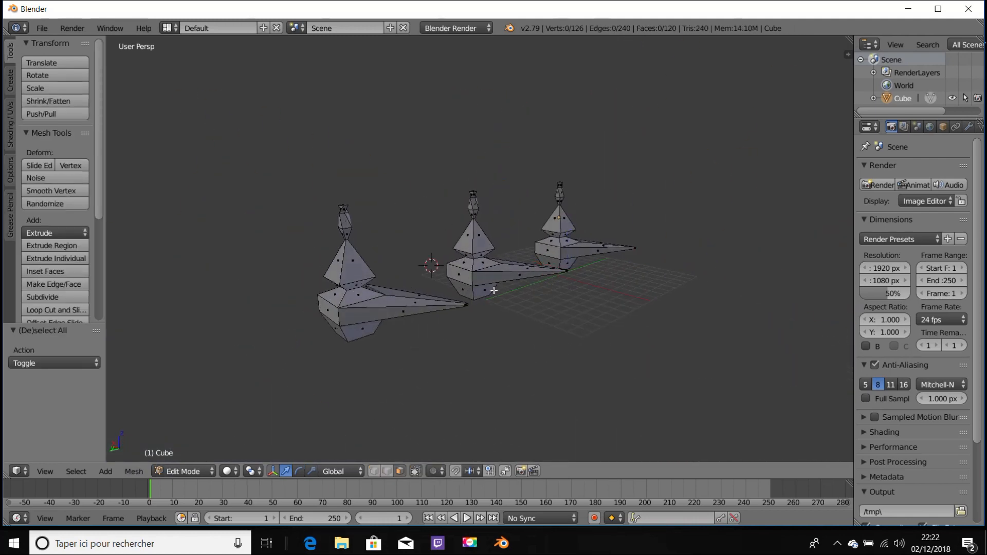
pyautogui.moveTo(359, 287); pyautogui.dragTo(459, 276, button='middle')
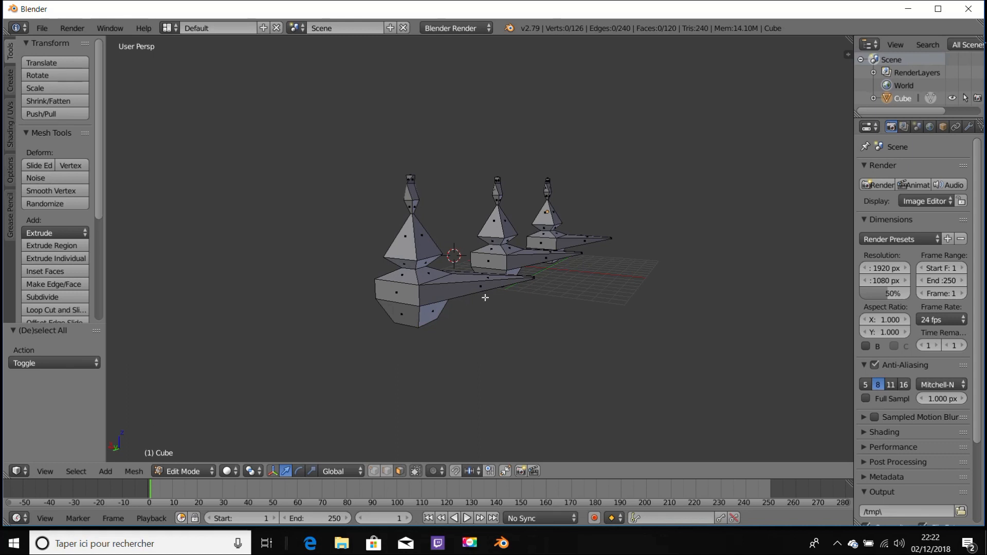
pyautogui.moveTo(485, 297); pyautogui.dragTo(518, 231, button='middle')
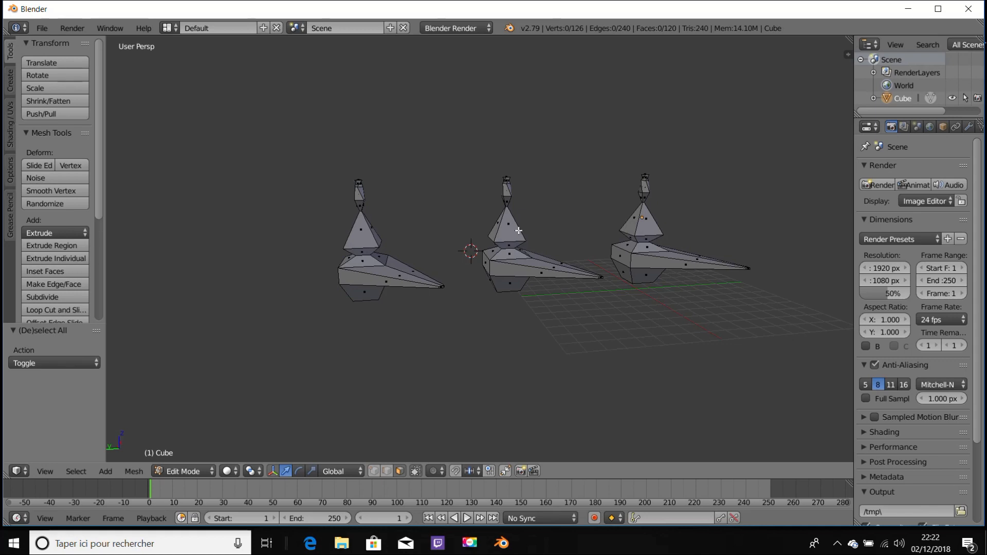
pyautogui.scroll(6, 463, 249)
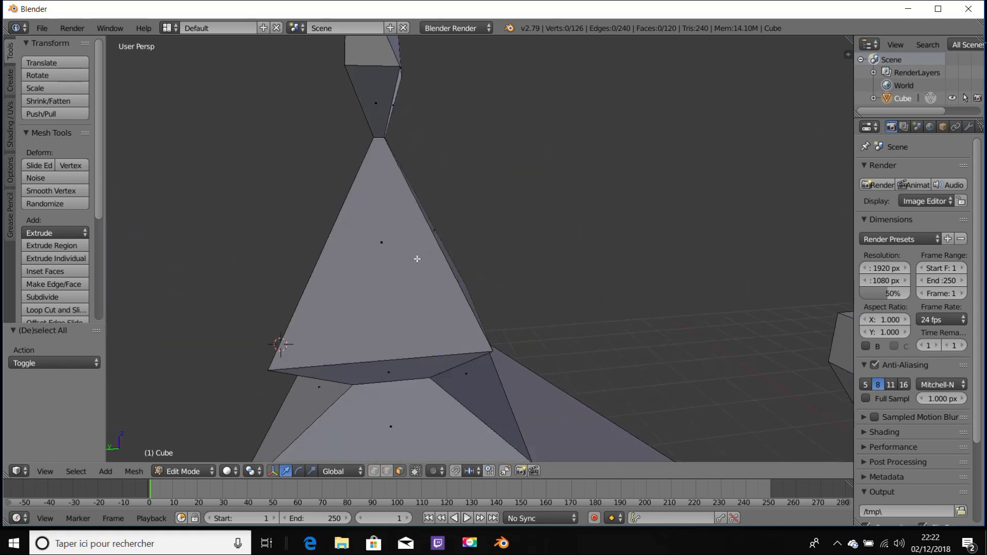
pyautogui.scroll(-3, 443, 267)
pyautogui.moveTo(438, 267); pyautogui.dragTo(518, 239, button='middle')
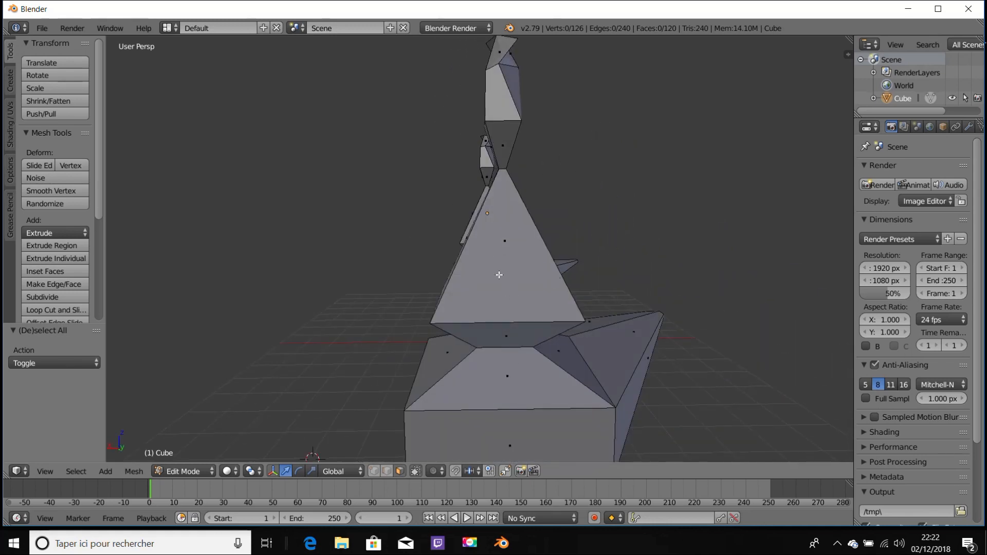
pyautogui.hotkey('ctrl', 'r')
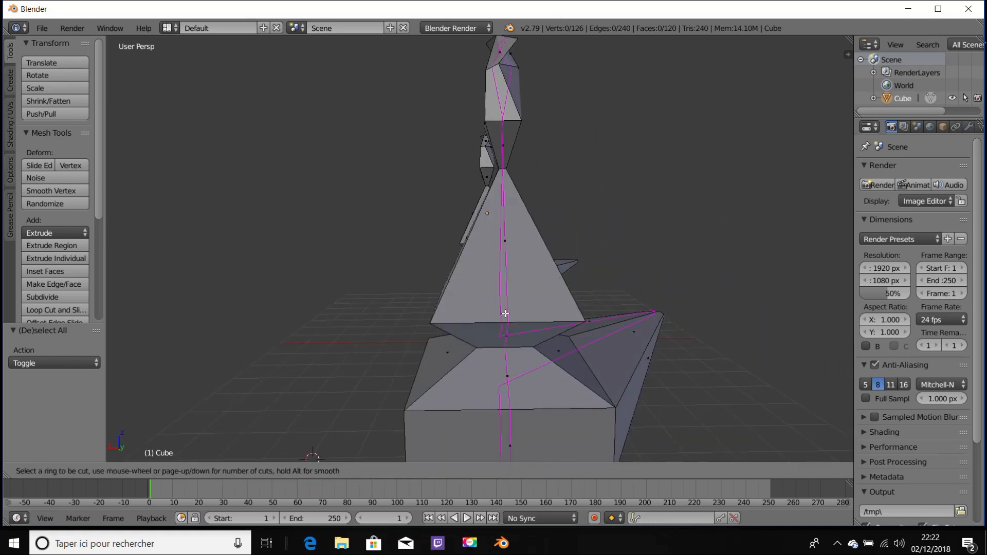
pyautogui.press('Escape')
# Step: Return to Object Mode and delete the joined object so the scene is empty
pyautogui.moveTo(313, 310); pyautogui.dragTo(449, 332, button='middle')
pyautogui.press('Tab')
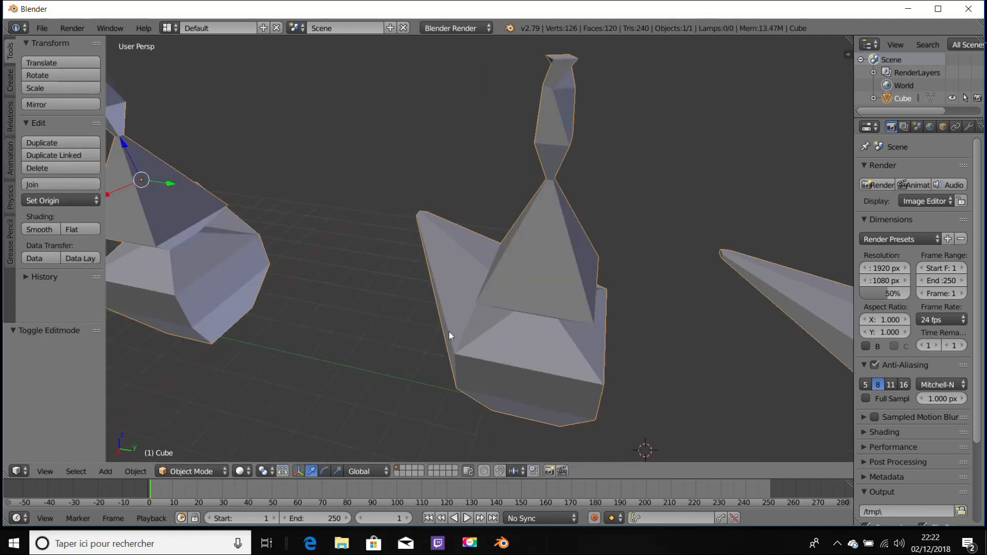
pyautogui.scroll(-4, 455, 294)
pyautogui.press('a')
pyautogui.press('a')
pyautogui.press('Delete')
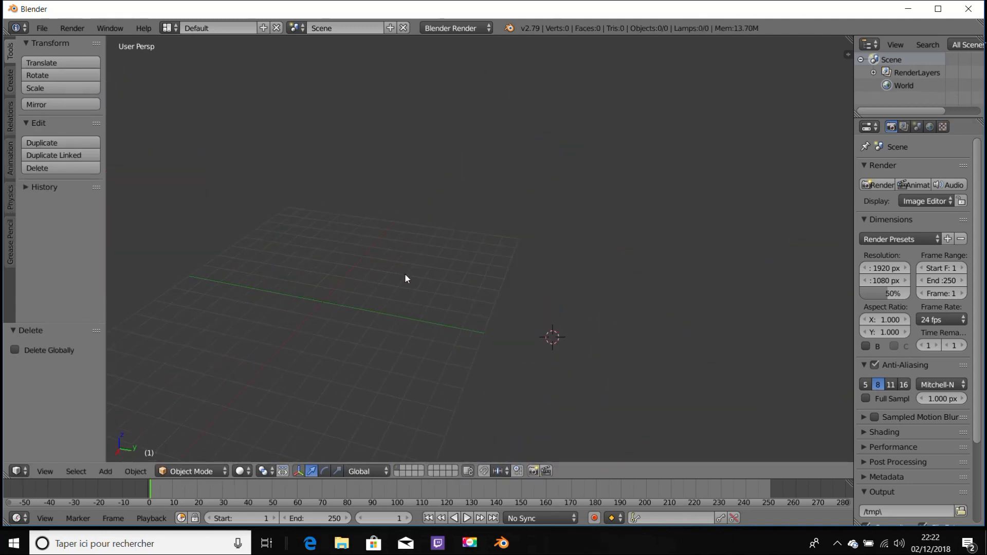
# Step: Place the 3D cursor over the grid, add a mesh cube there, and switch it to Edit Mode
pyautogui.click(325, 302)
pyautogui.moveTo(291, 300); pyautogui.dragTo(495, 323, button='middle')
pyautogui.hotkey('shift', 'a')
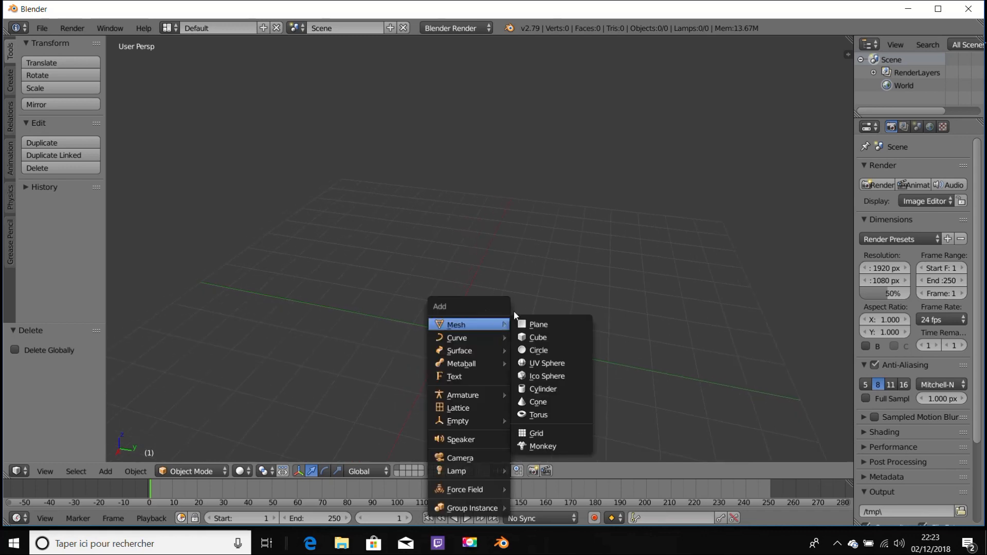
pyautogui.click(535, 336)
pyautogui.moveTo(427, 336); pyautogui.dragTo(185, 323, button='middle')
pyautogui.moveTo(508, 285); pyautogui.dragTo(471, 303, button='middle')
pyautogui.press('Tab')
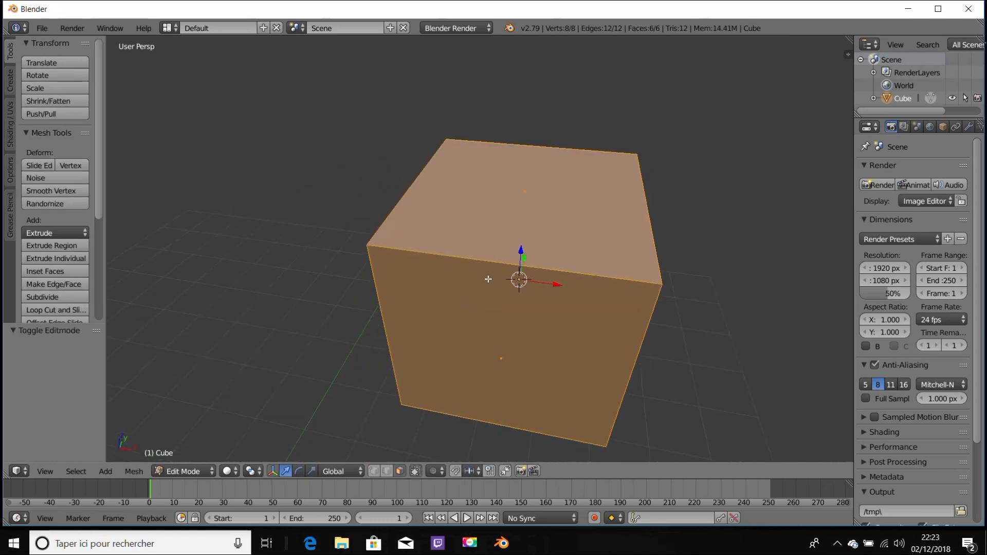
# Step: Cut the cube with 2 parallel edge loops across the X axis and slide both toward its negative X side
pyautogui.hotkey('ctrl', 'r')
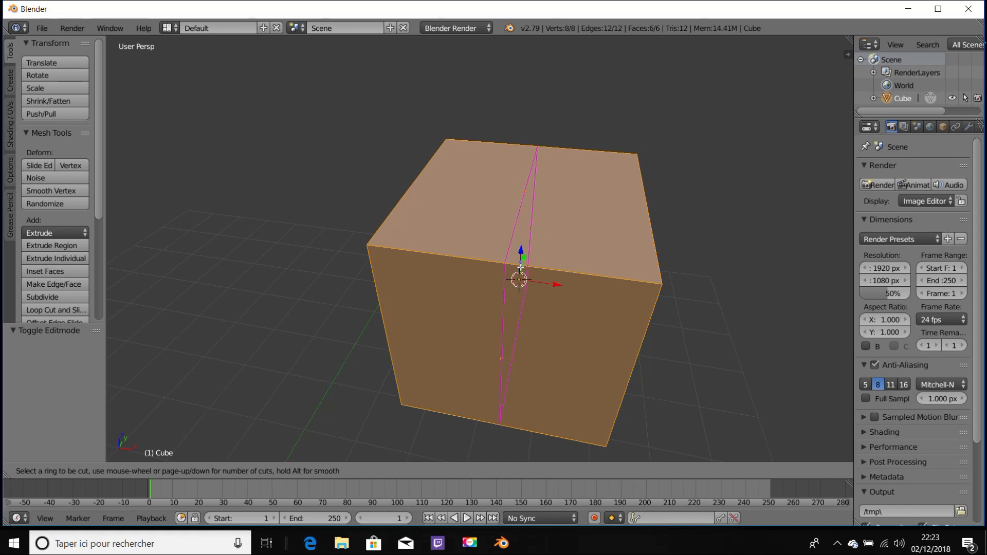
pyautogui.scroll(7, 518, 261)
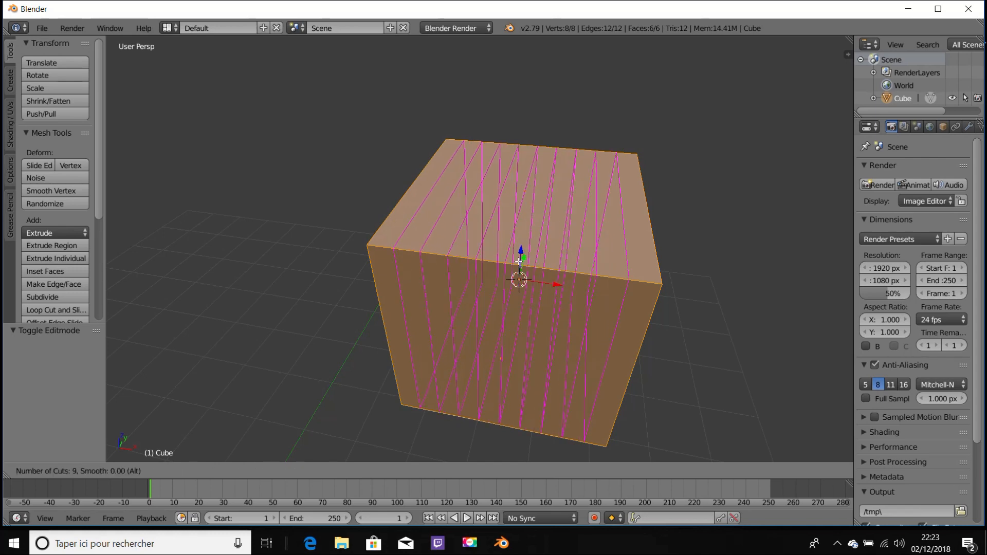
pyautogui.scroll(-4, 519, 262)
pyautogui.scroll(7, 519, 262)
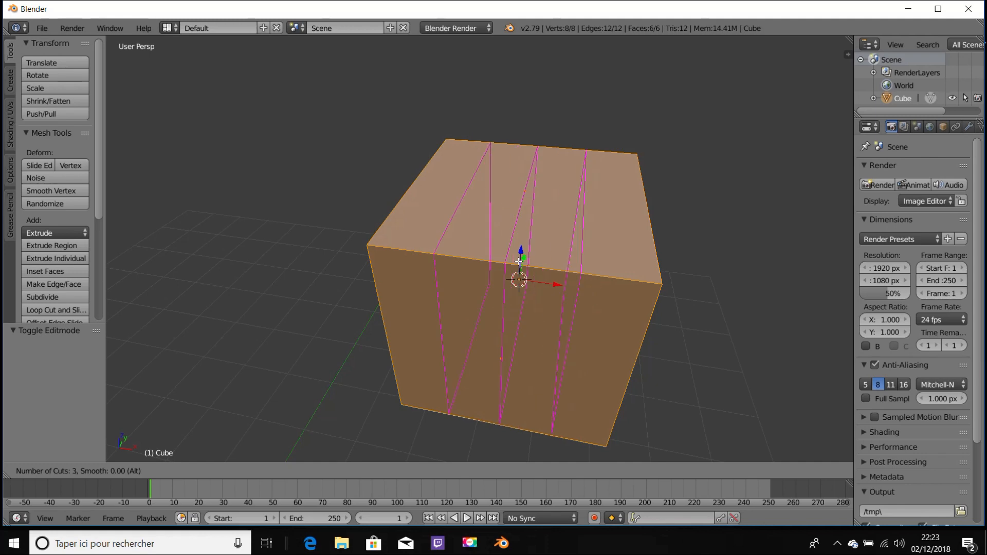
pyautogui.scroll(-10, 519, 262)
pyautogui.scroll(6, 519, 262)
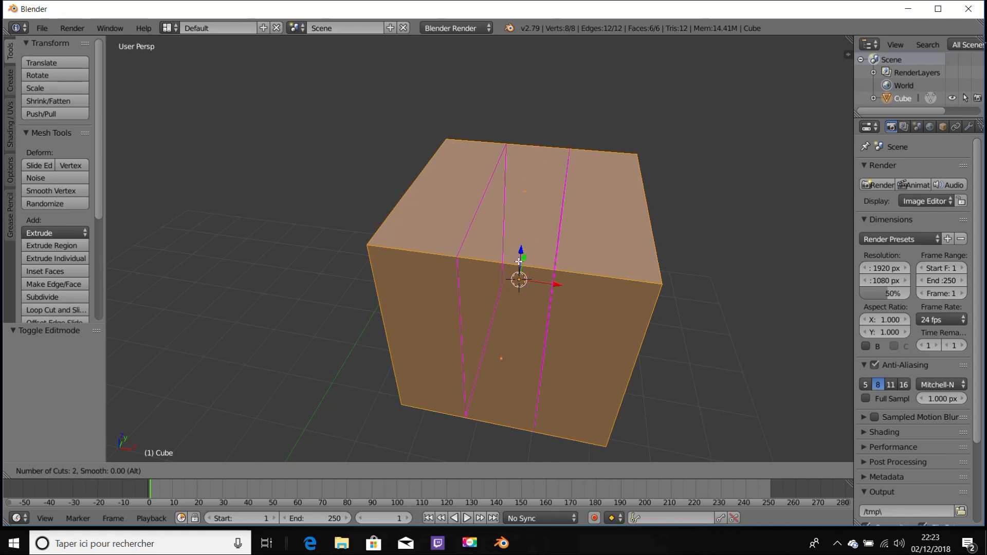
pyautogui.scroll(-5, 519, 262)
pyautogui.scroll(-5, 518, 262)
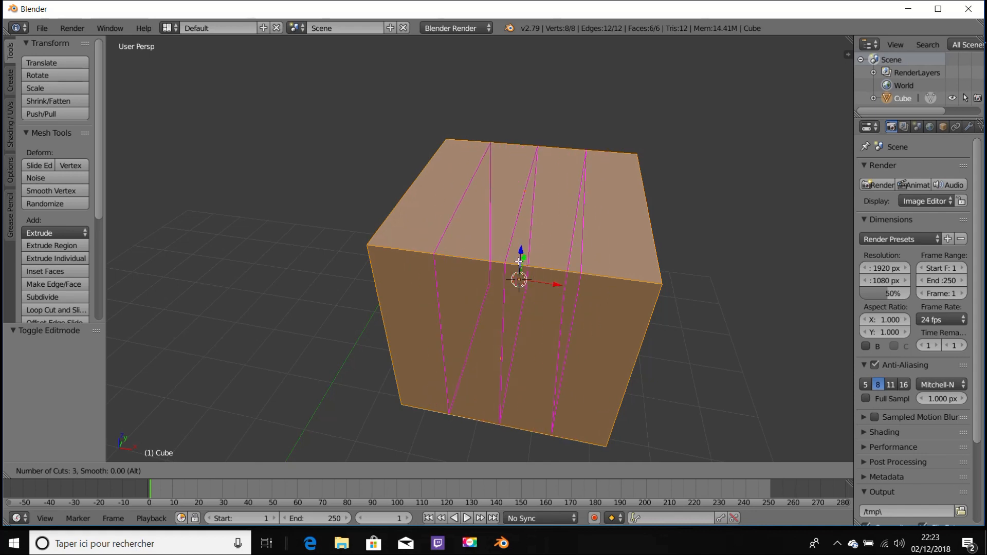
pyautogui.scroll(1, 518, 261)
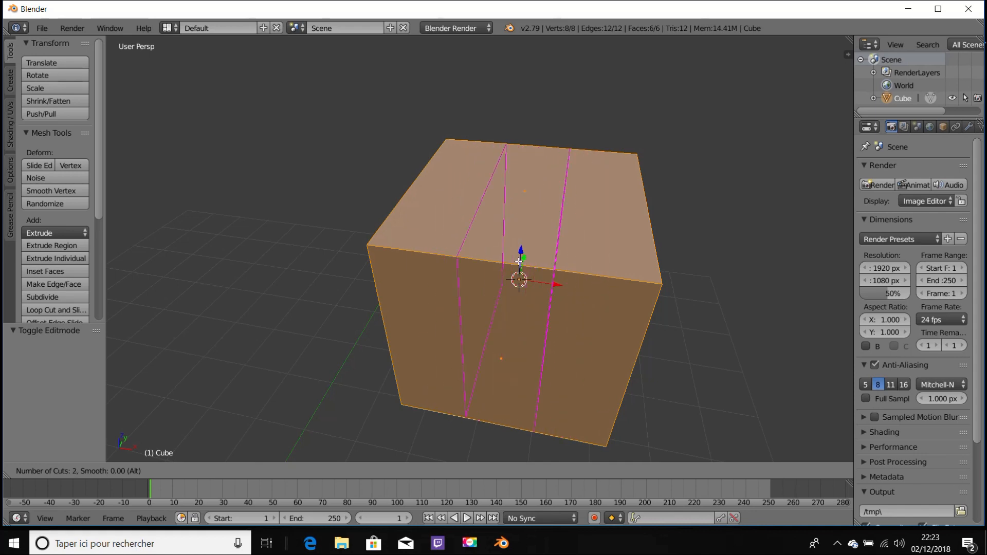
pyautogui.click(518, 261)
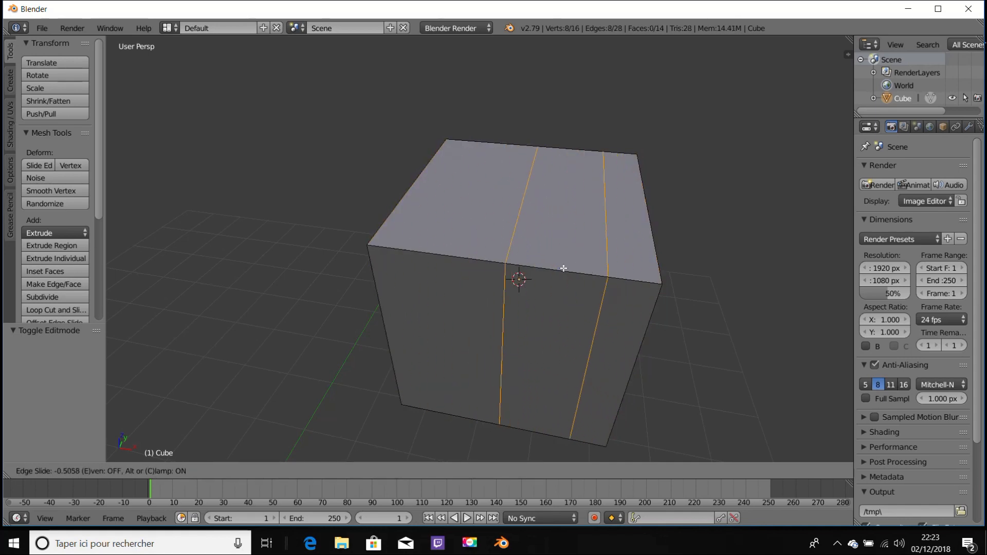
pyautogui.click(474, 273)
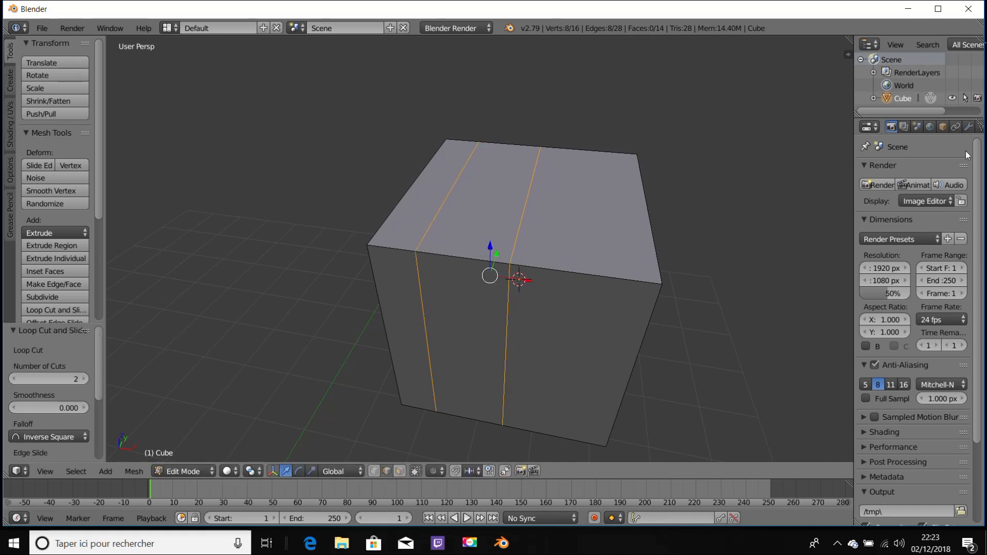
# Step: Switch to face selection and select the cube's top strips one after another, finishing with the middle strip
pyautogui.moveTo(475, 328); pyautogui.dragTo(508, 363, button='middle')
pyautogui.click(400, 471)
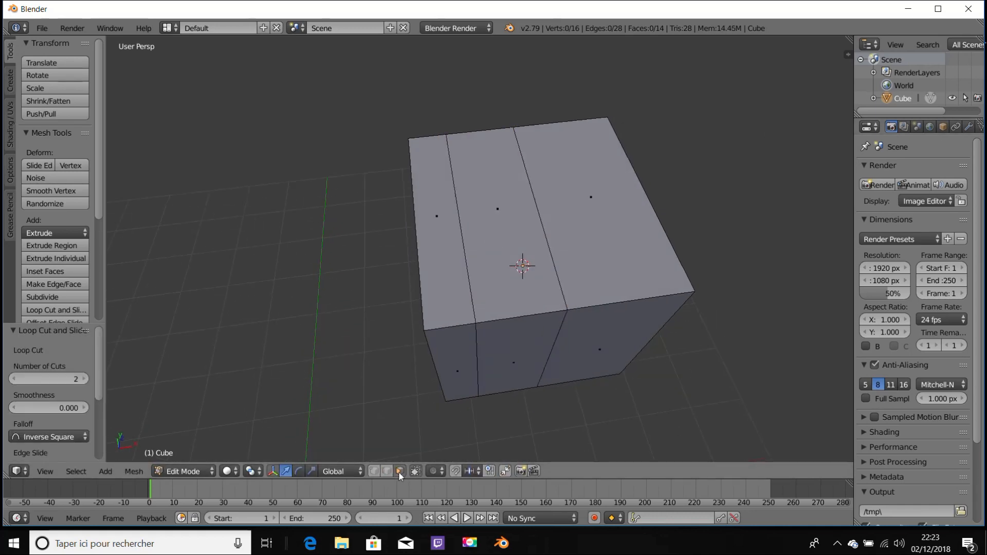
pyautogui.rightClick(612, 166)
pyautogui.rightClick(465, 210)
pyautogui.rightClick(446, 218)
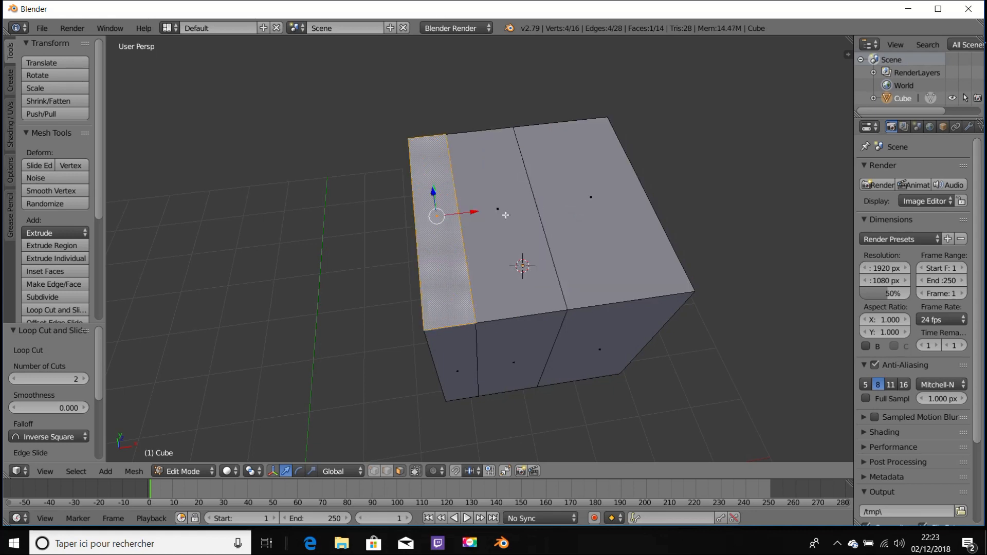
pyautogui.rightClick(494, 214)
pyautogui.rightClick(625, 208)
pyautogui.rightClick(464, 222)
pyautogui.rightClick(431, 221)
pyautogui.moveTo(431, 220); pyautogui.dragTo(522, 222, button='middle')
# Step: Extrude the middle top strip upward and scale its end face to 0.282
pyautogui.press('e')
pyautogui.click(542, 117)
pyautogui.press('s')
pyautogui.click(540, 178)
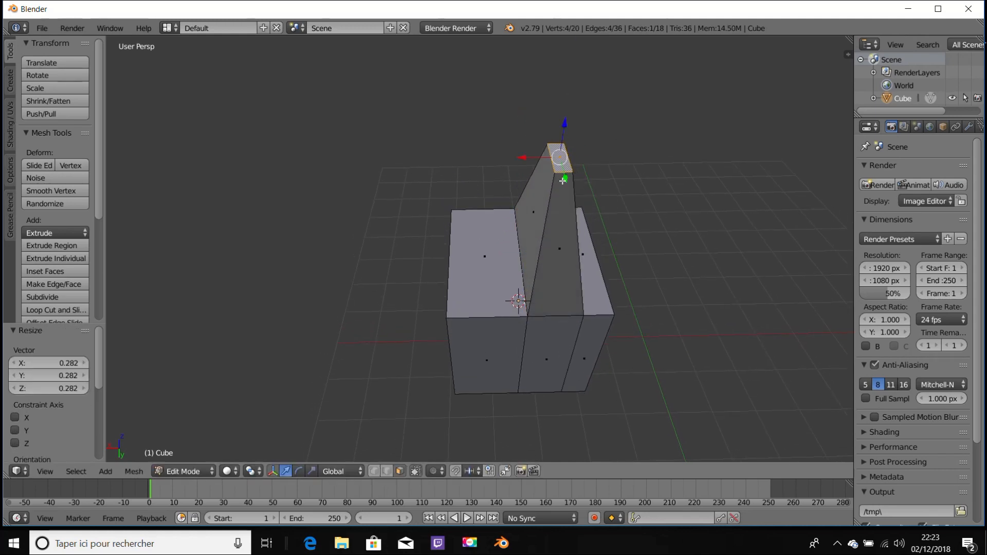
# Step: Extrude the raised part's side above the wide strip outward, shrink its end face, and return to Object Mode
pyautogui.rightClick(535, 218)
pyautogui.press('e')
pyautogui.click(345, 139)
pyautogui.press('s')
pyautogui.click(408, 185)
pyautogui.press('Tab')
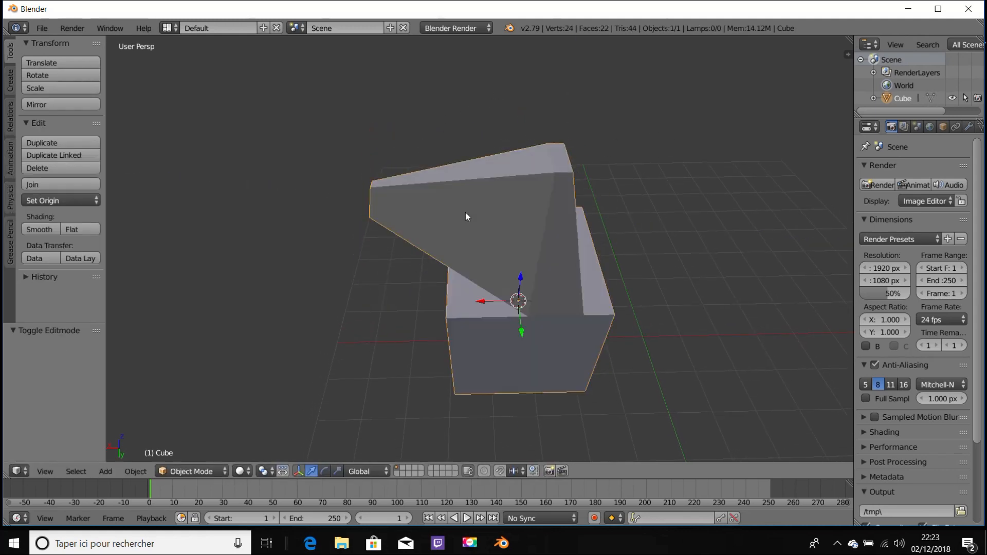
# Step: Delete the edited cube from the scene
pyautogui.moveTo(465, 212); pyautogui.dragTo(520, 193, button='middle')
pyautogui.press('x')
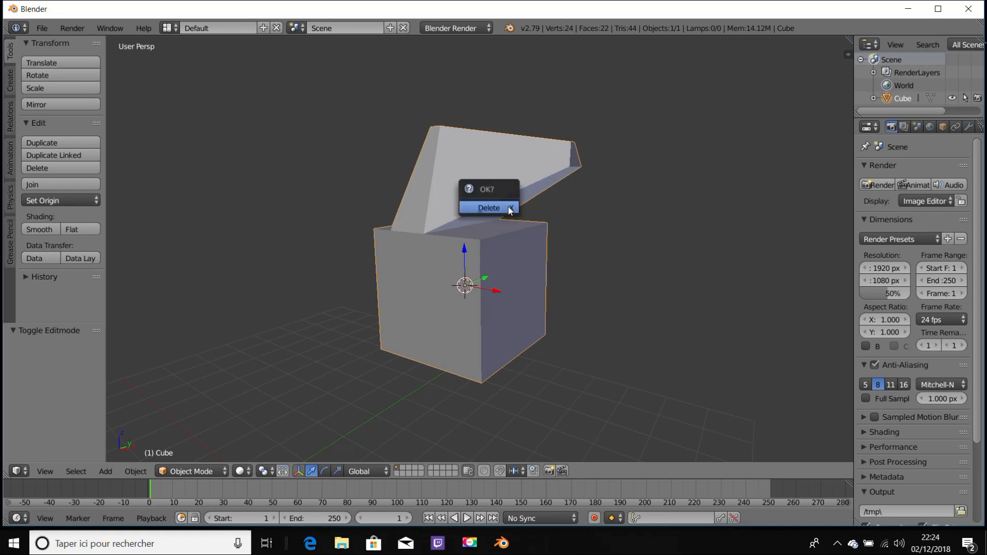
pyautogui.click(508, 206)
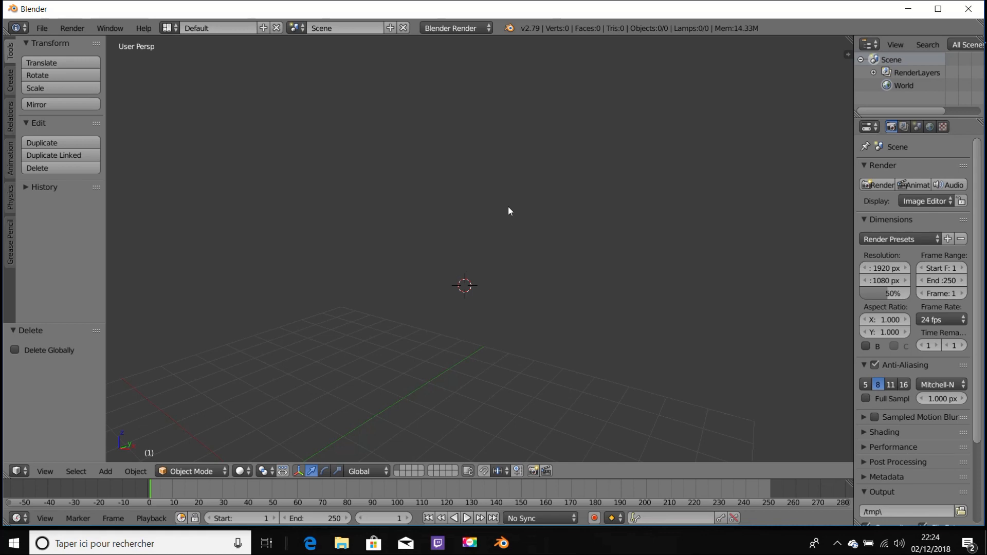
pyautogui.moveTo(509, 211); pyautogui.dragTo(462, 261, button='middle')
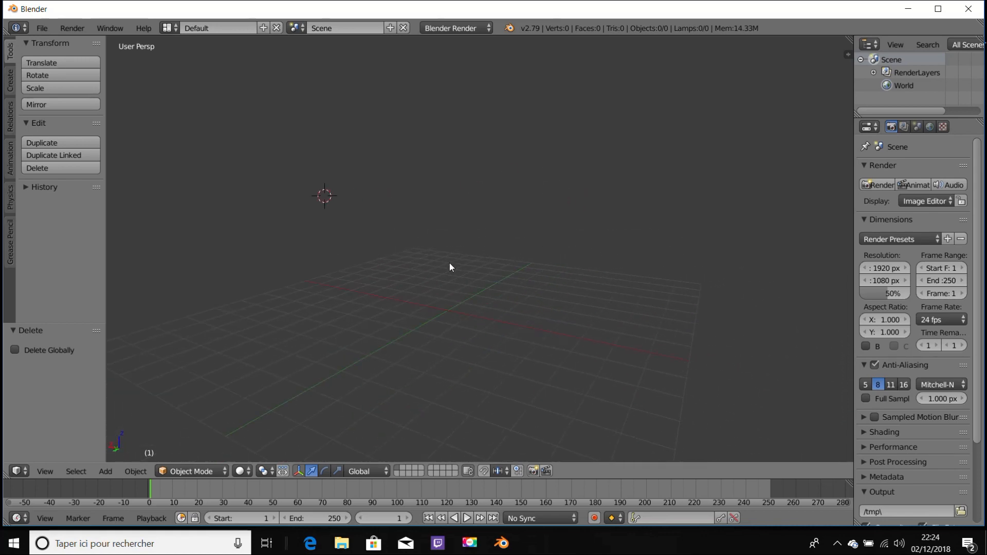